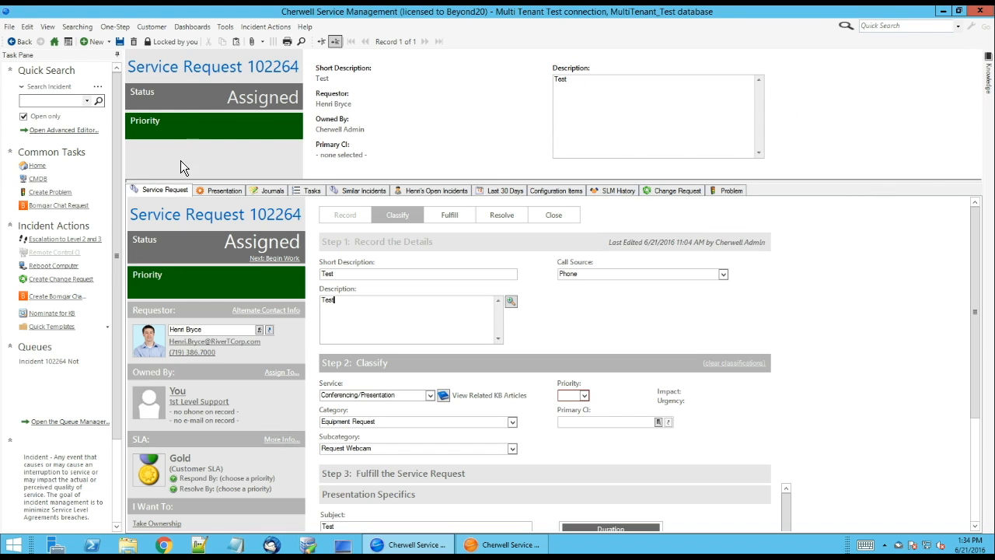
- Examine the service request's main form and its Presentation, Tasks and Similar Incidents tabs, resizing the summary pane above them
left_click_drag(171, 184, 182, 83)
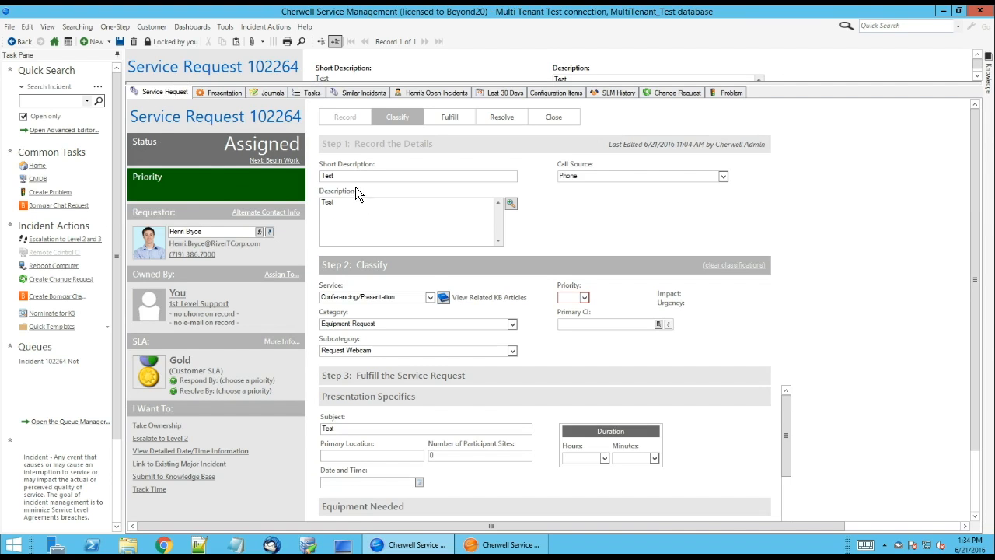
scroll(350, 187, "down", 4)
scroll(357, 202, "up", 4)
left_click(215, 92)
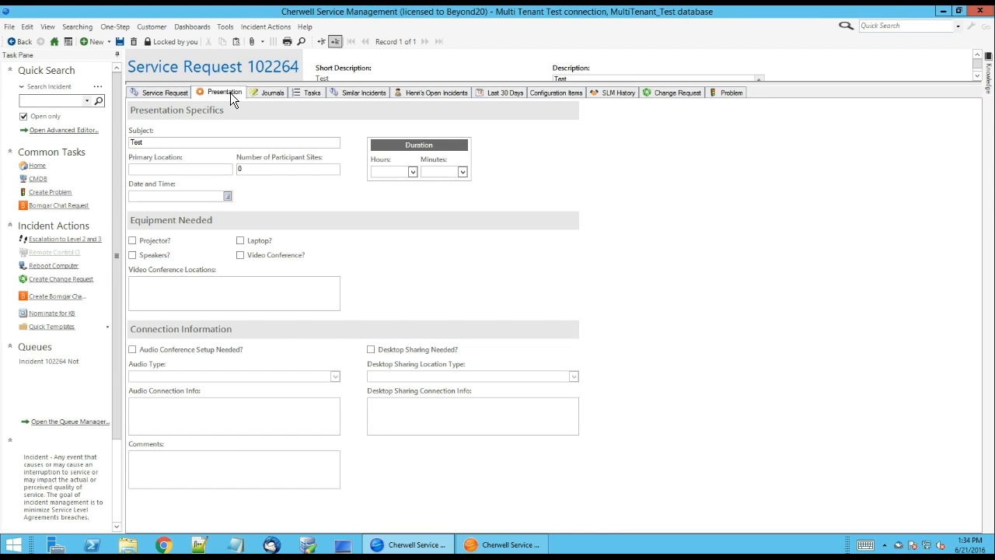
left_click(176, 92)
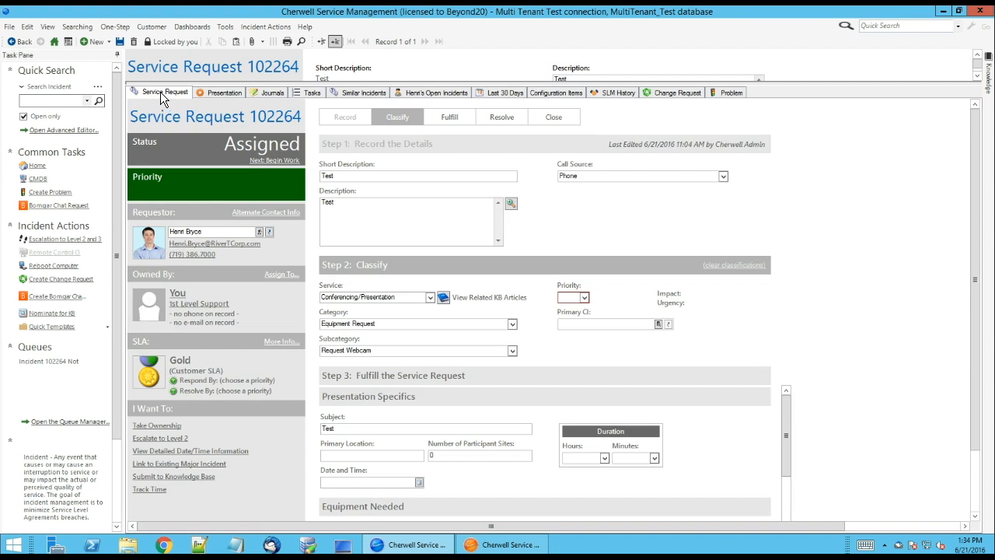
left_click(206, 93)
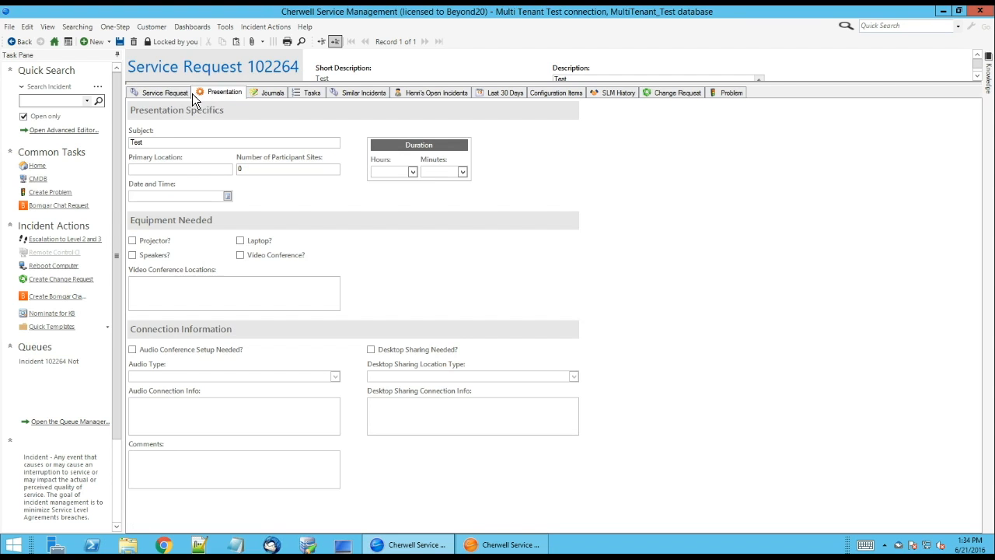
left_click(257, 100)
left_click(317, 95)
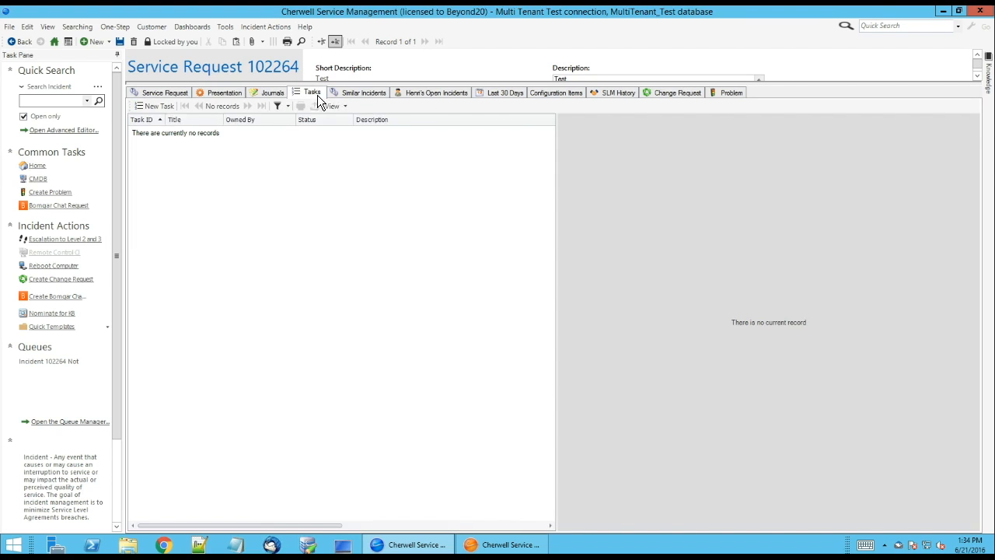
left_click(334, 95)
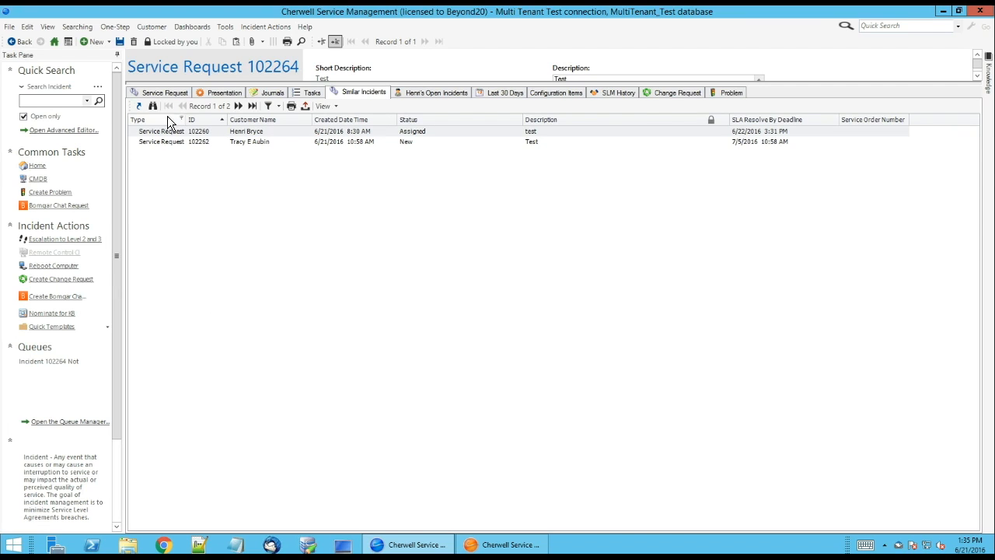
left_click_drag(164, 82, 180, 202)
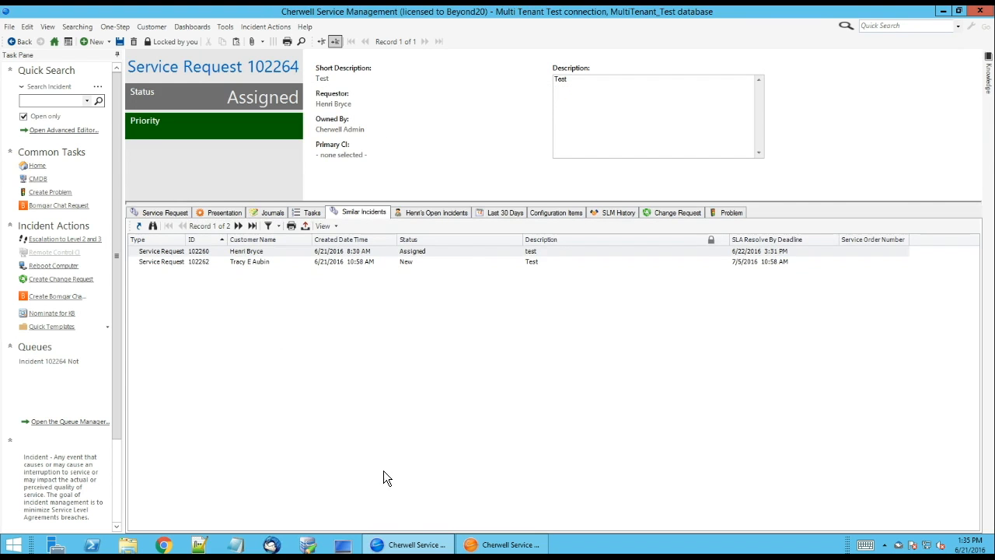
- Switch to Cherwell Service Management Administrator and create a new blueprint
left_click(498, 544)
left_click(56, 178)
left_click(228, 97)
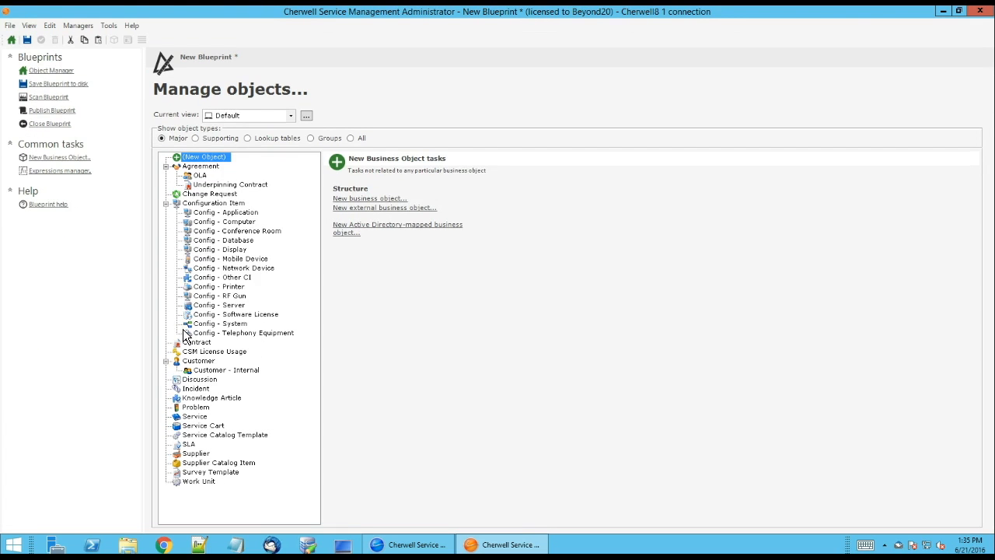
- Open the Incident business object's form arrangement and bring up the record display properties of its main form pane
left_click(196, 389)
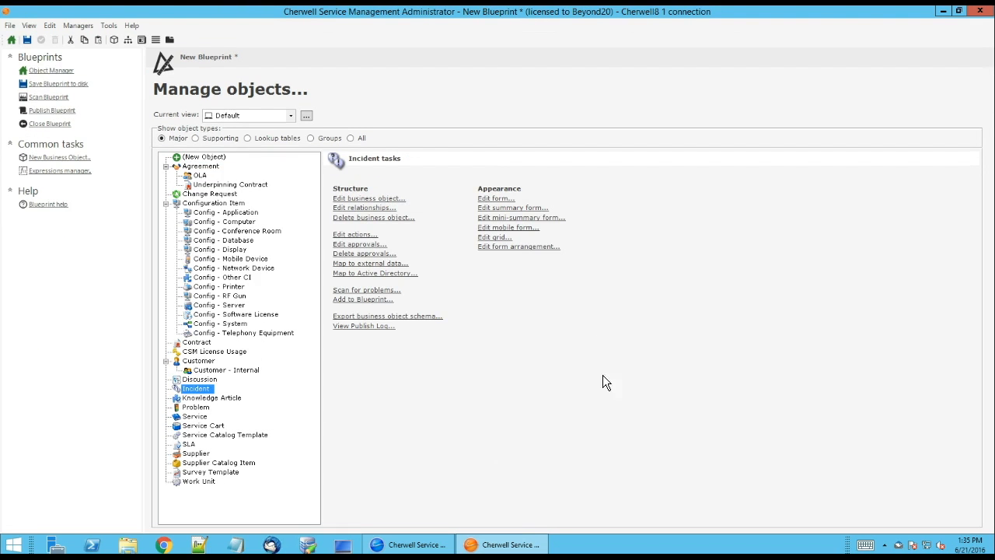
left_click(497, 247)
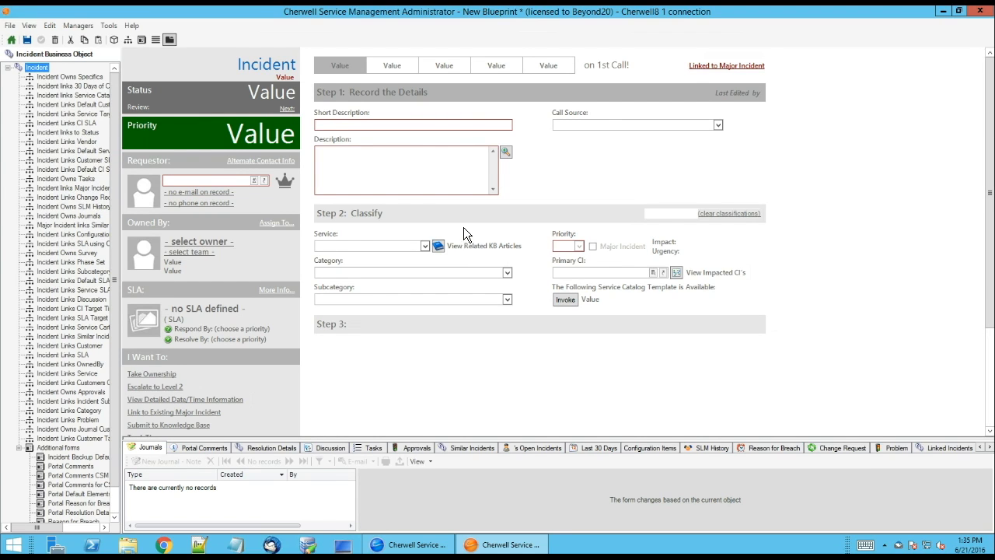
left_click(547, 163)
right_click(547, 163)
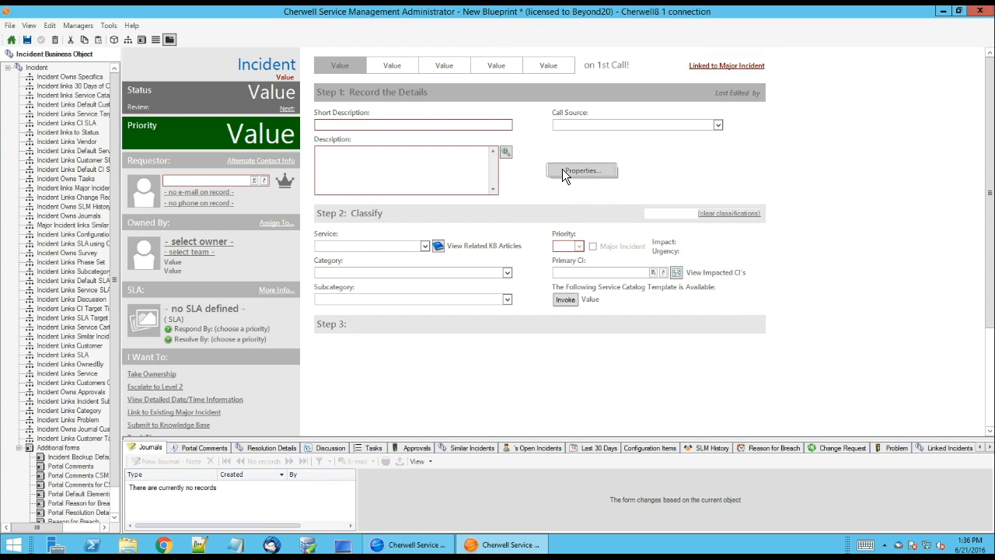
left_click(562, 170)
left_click_drag(635, 157, 376, 79)
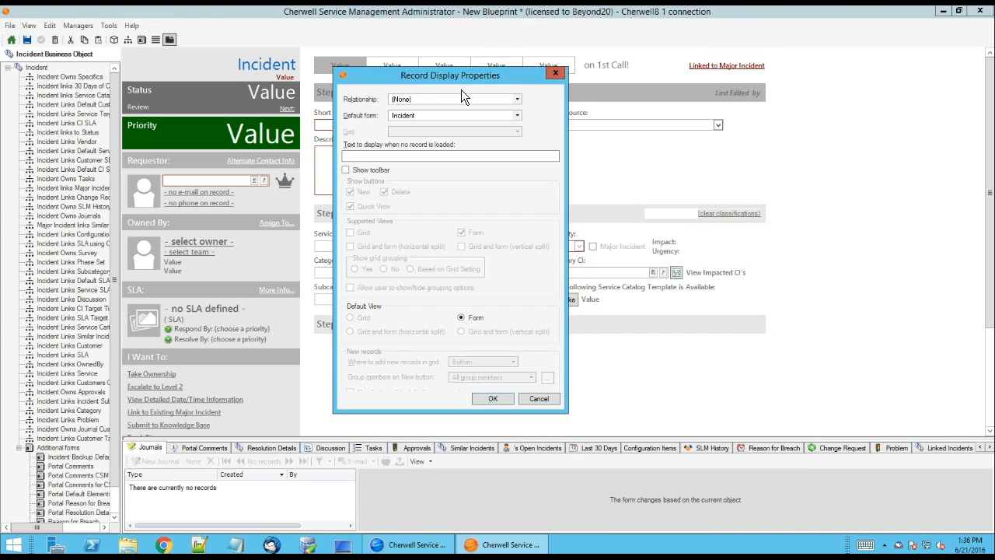
- Review the relationships and default forms available for the Incident main pane in the record display properties
left_click(418, 99)
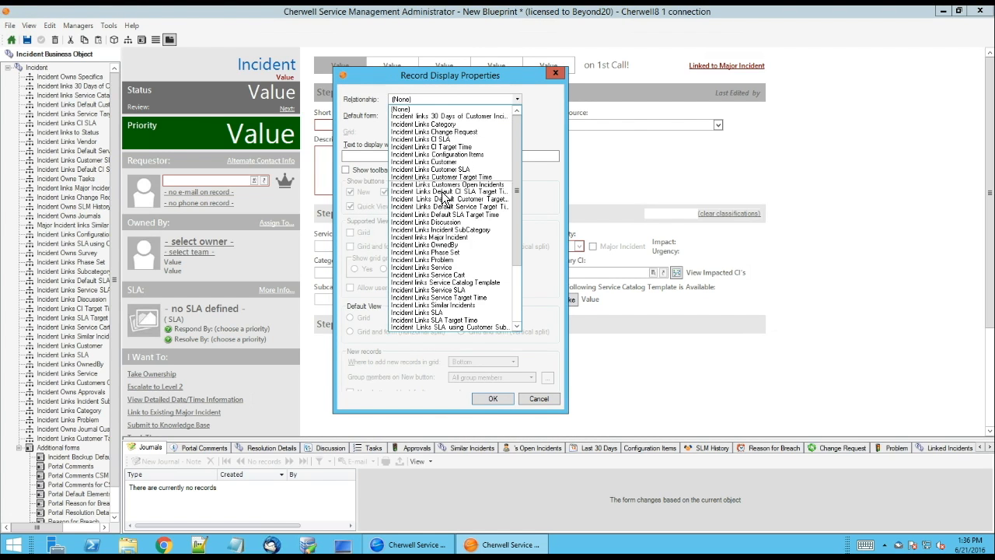
scroll(430, 287, "down", 2)
scroll(429, 288, "down", 2)
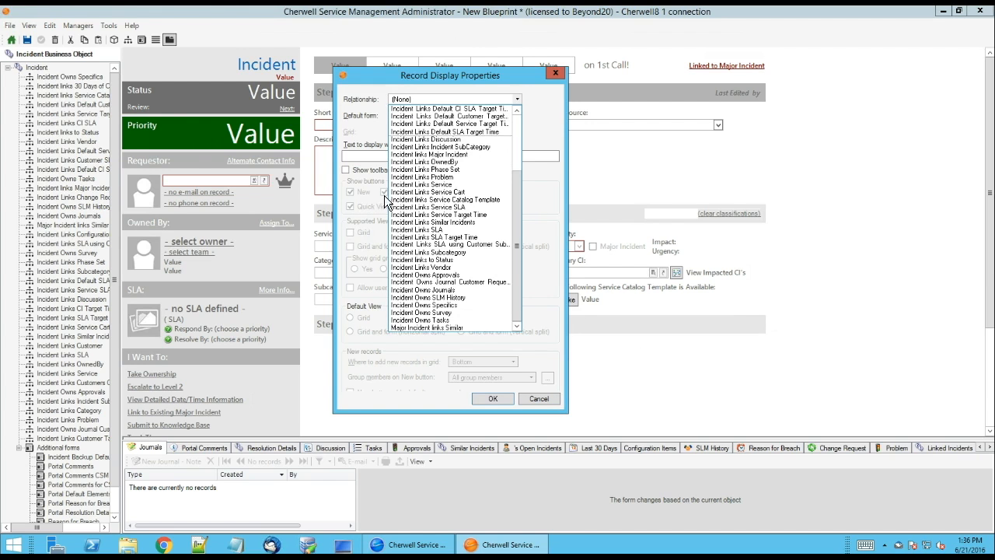
scroll(431, 208, "up", 4)
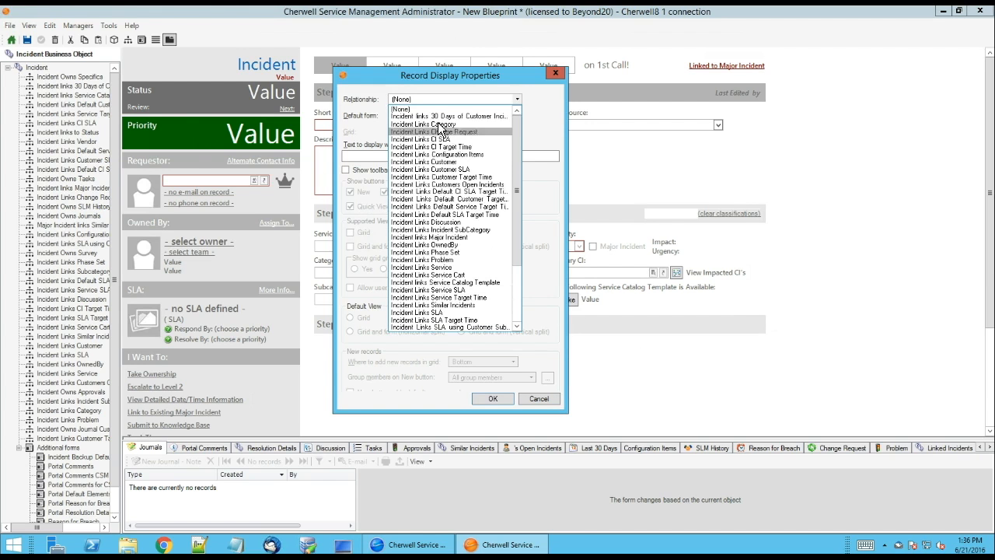
left_click(424, 108)
left_click(422, 115)
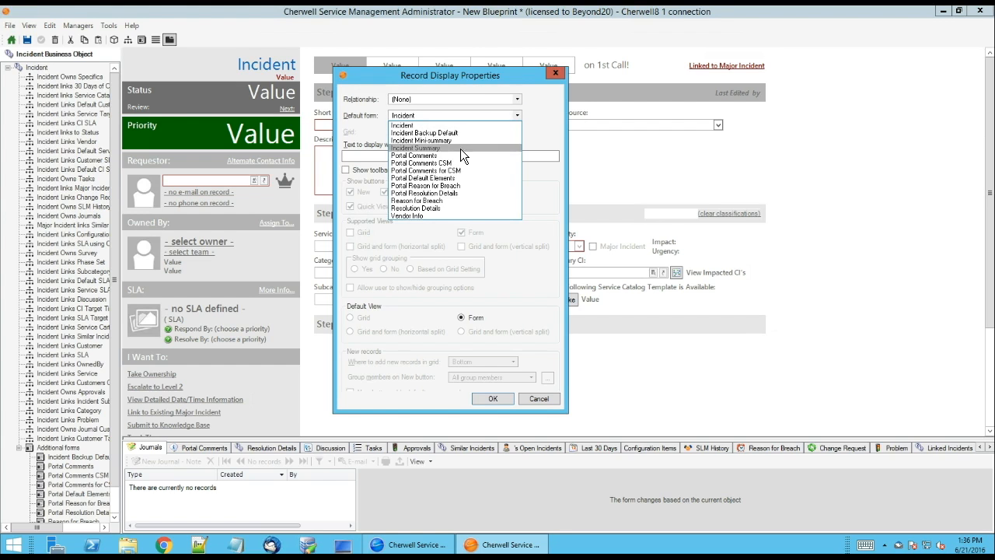
left_click(498, 117)
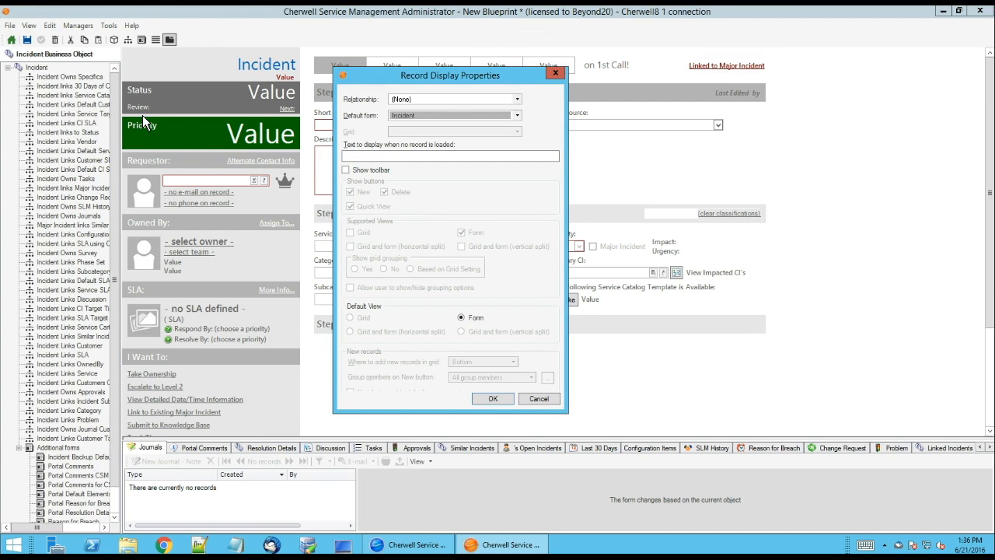
- Set the main pane's default form to Incident Summary, with relationship (None) and the toolbar hidden, and apply the properties
left_click(419, 116)
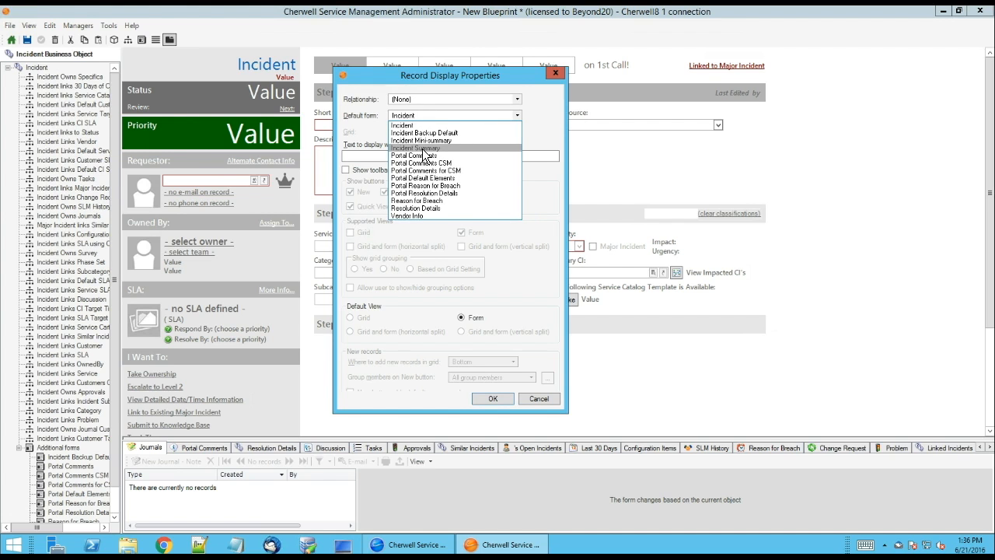
left_click(424, 148)
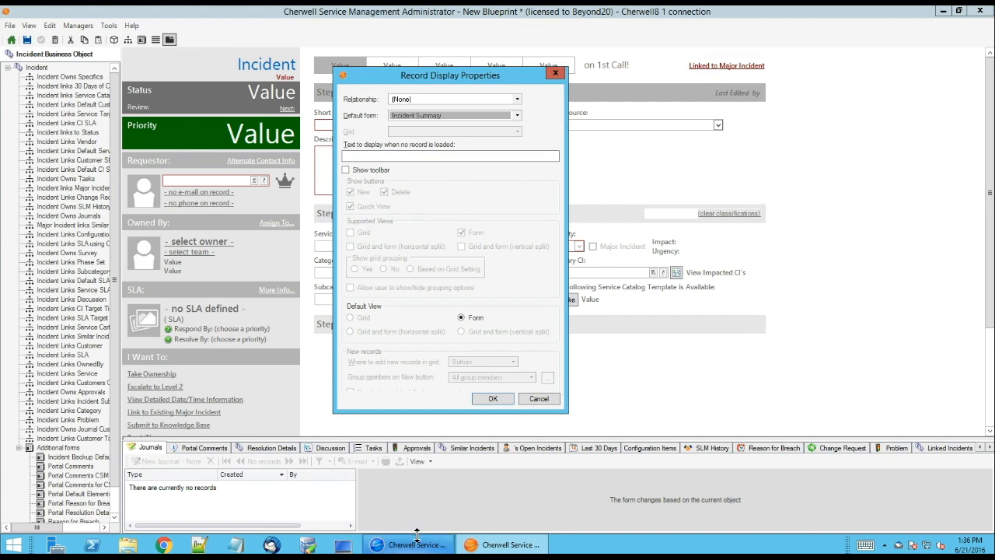
left_click(416, 543)
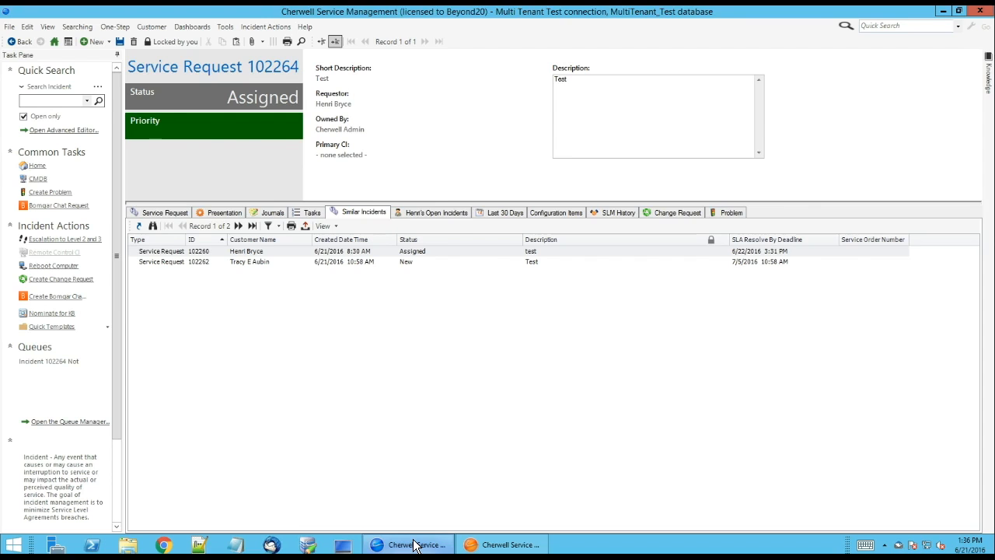
left_click(416, 543)
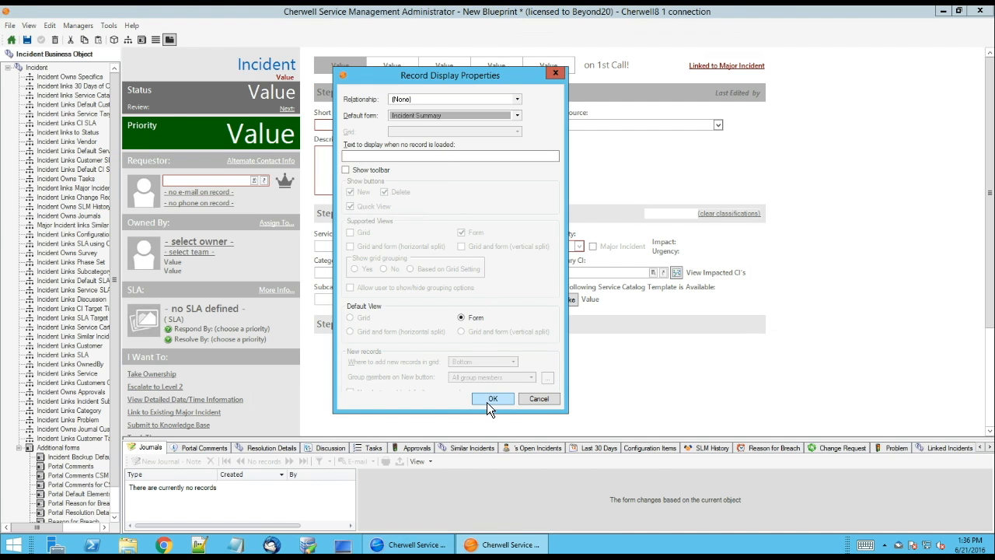
left_click(346, 170)
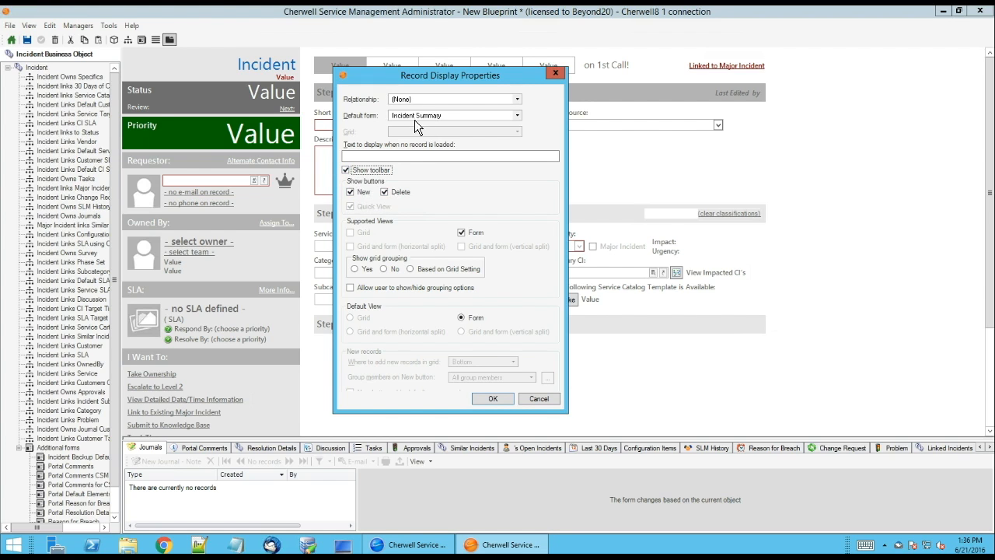
left_click(404, 99)
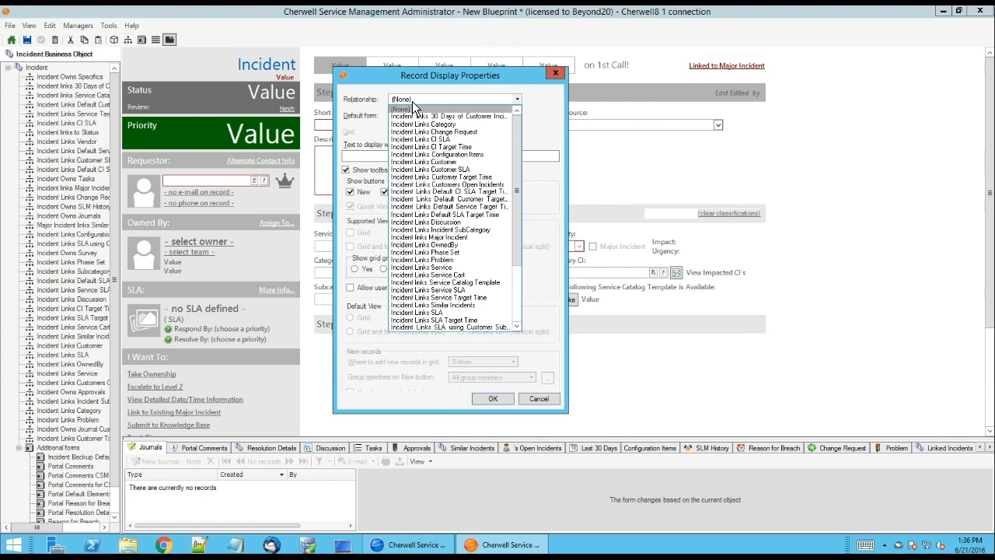
left_click(412, 108)
left_click(359, 170)
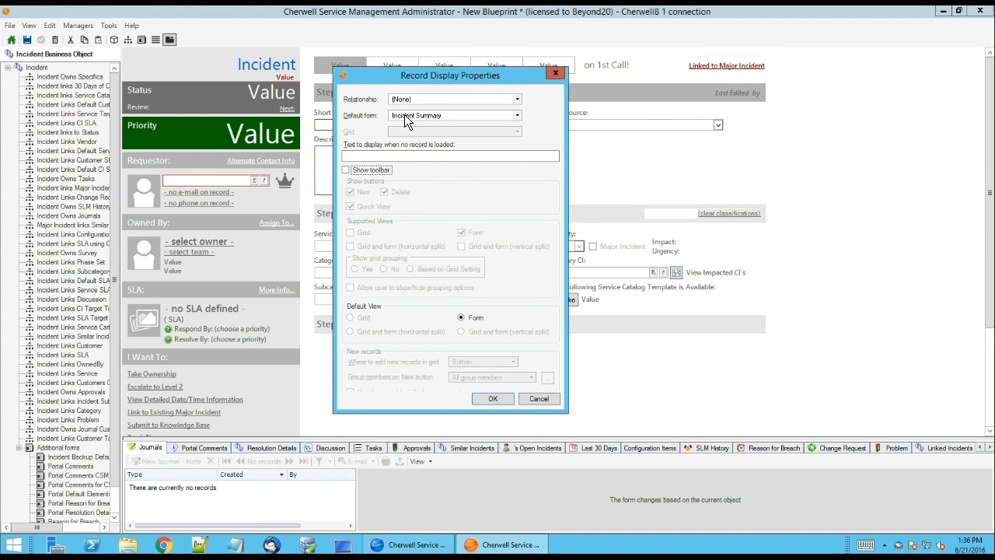
left_click(492, 399)
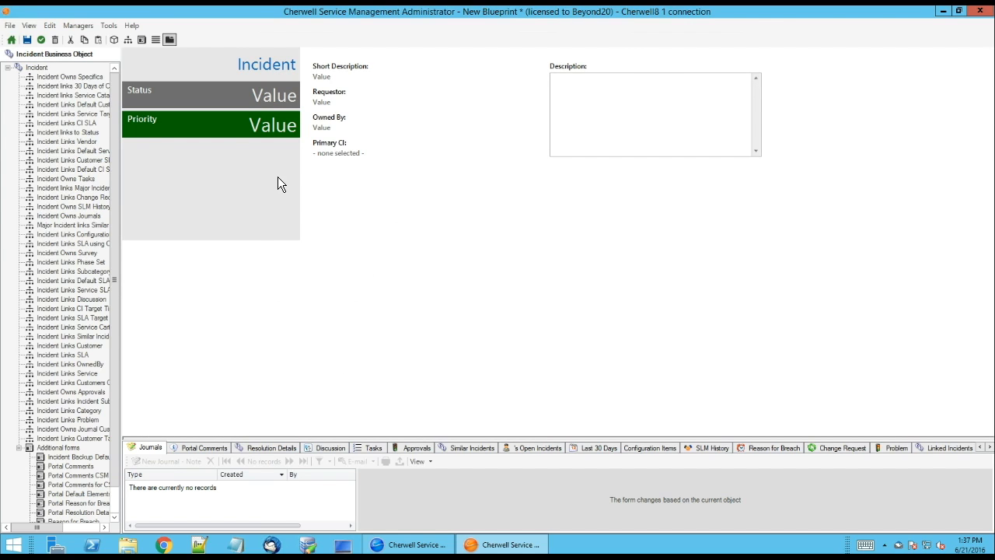
- Review the initial sizing style options of the splitter between the Incident summary and the tabs, closing its properties without changes
right_click(179, 439)
mouse_move(224, 446)
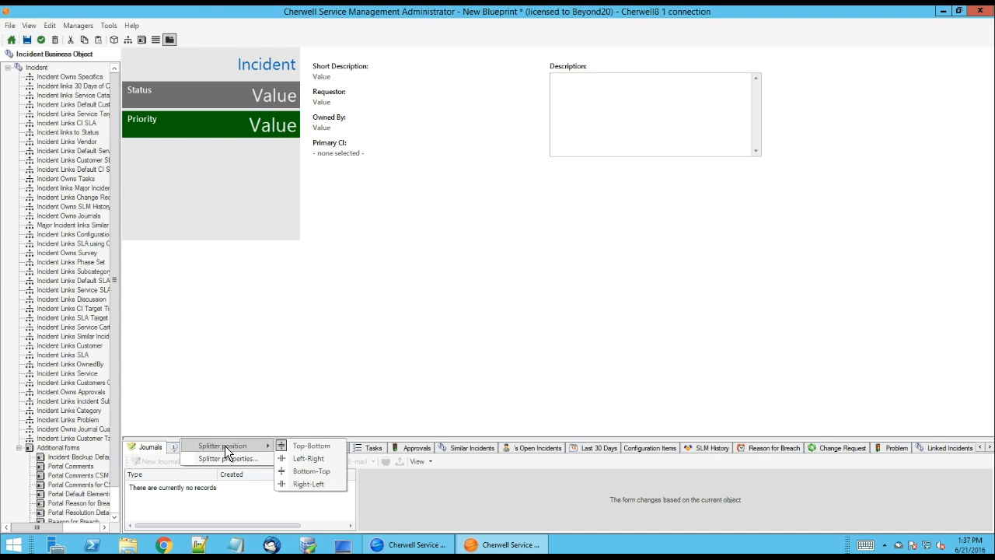
left_click(221, 456)
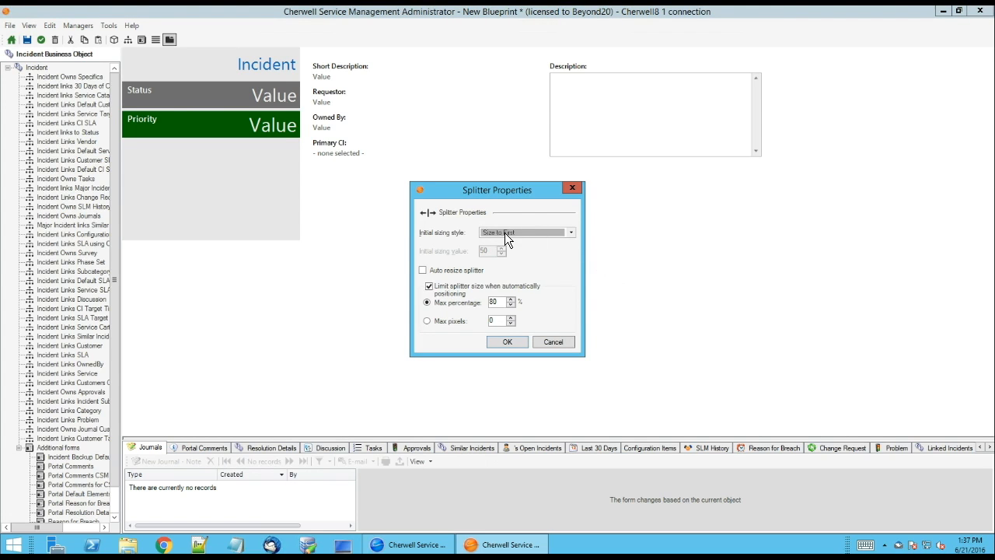
left_click(493, 233)
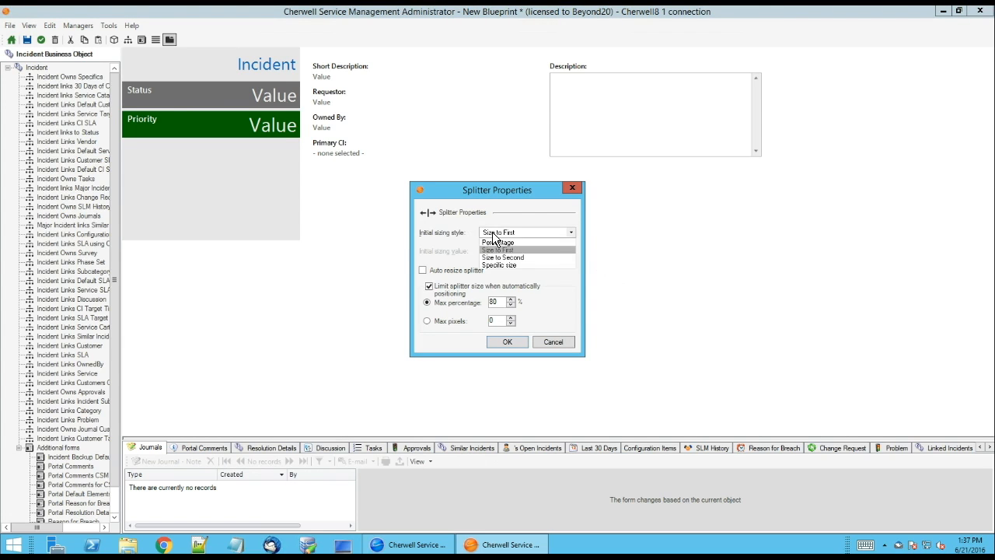
left_click(493, 233)
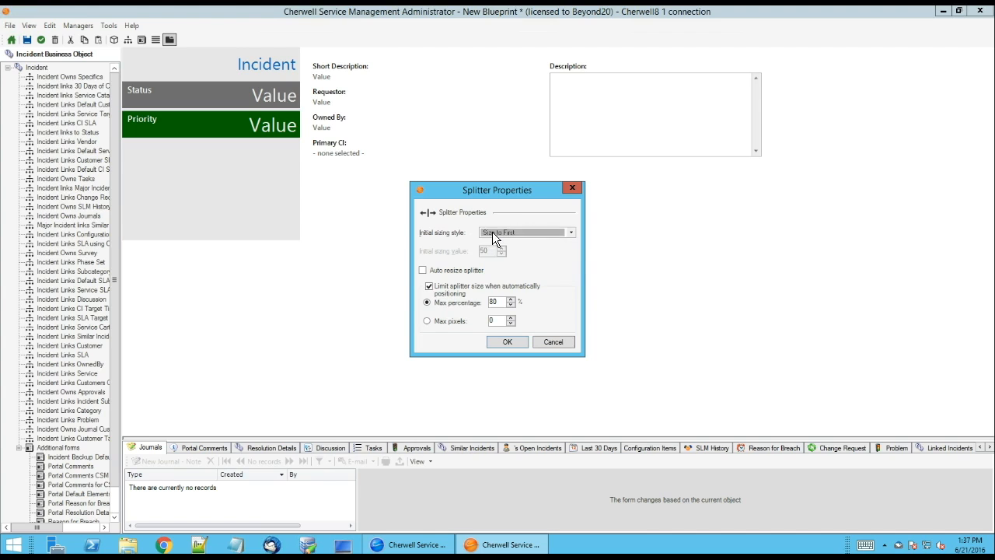
left_click(545, 338)
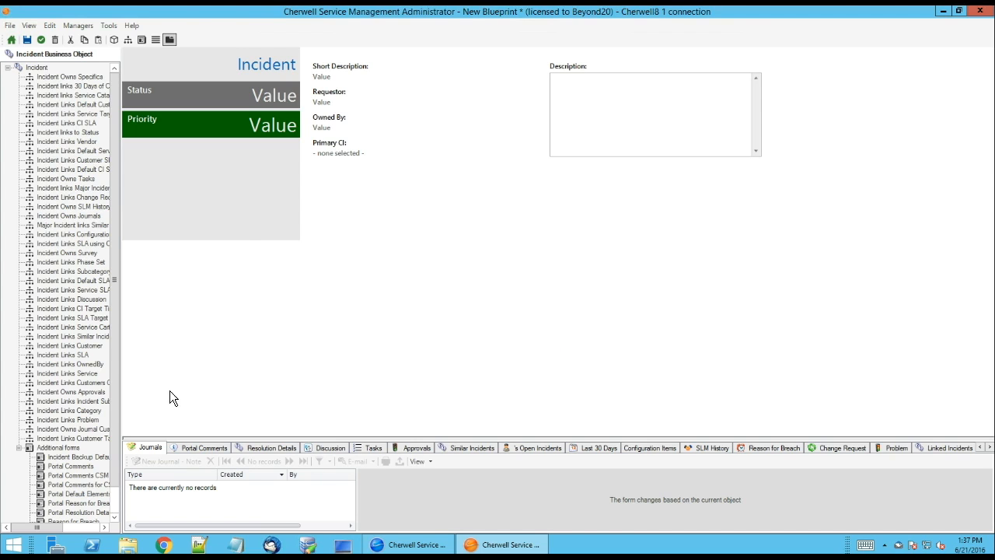
- Move the splitter up to the lower edge of the Incident summary area and recheck its sizing style options
mouse_move(161, 436)
left_mouse_down()
mouse_move(183, 393)
mouse_move(181, 241)
mouse_move(171, 344)
left_mouse_up()
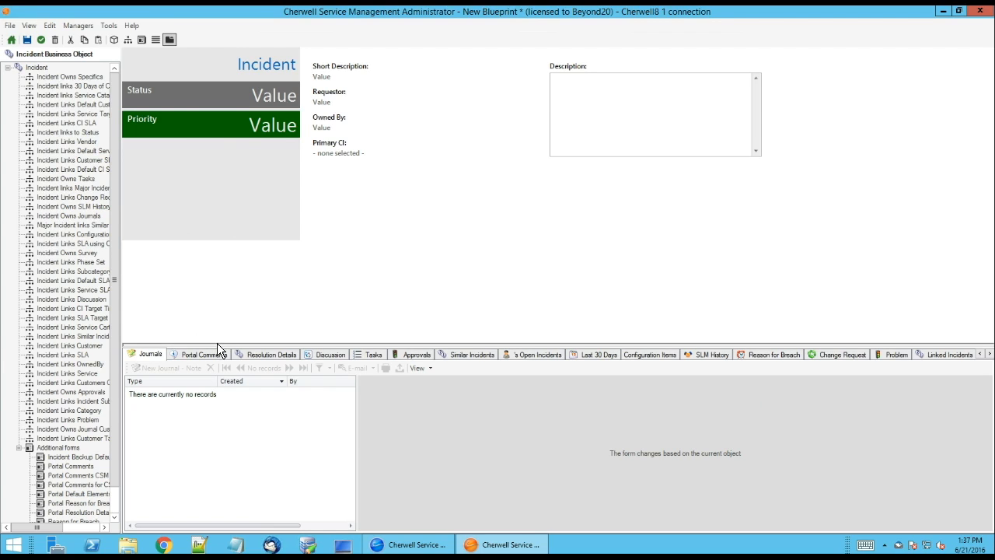
left_click_drag(216, 345, 202, 244)
right_click(202, 244)
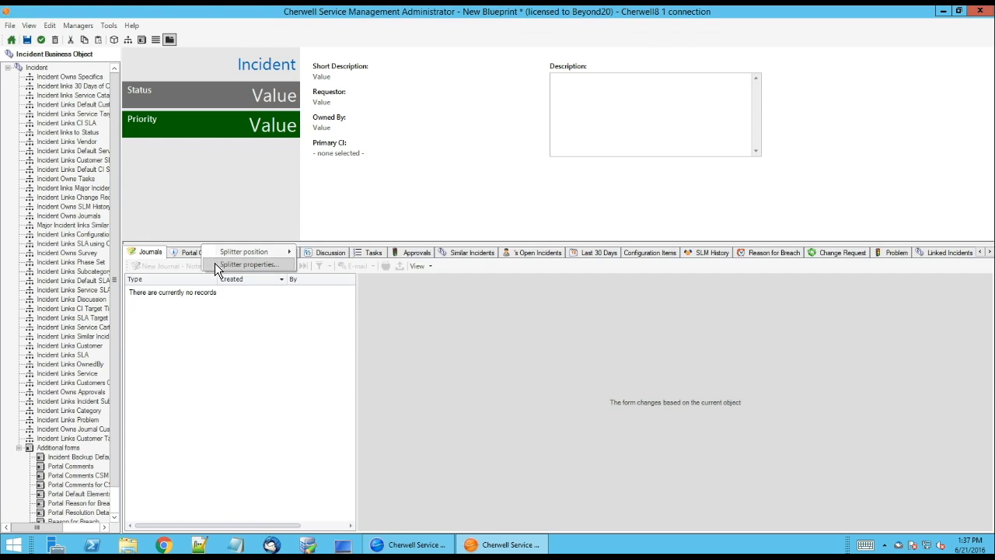
left_click(215, 263)
left_click(512, 231)
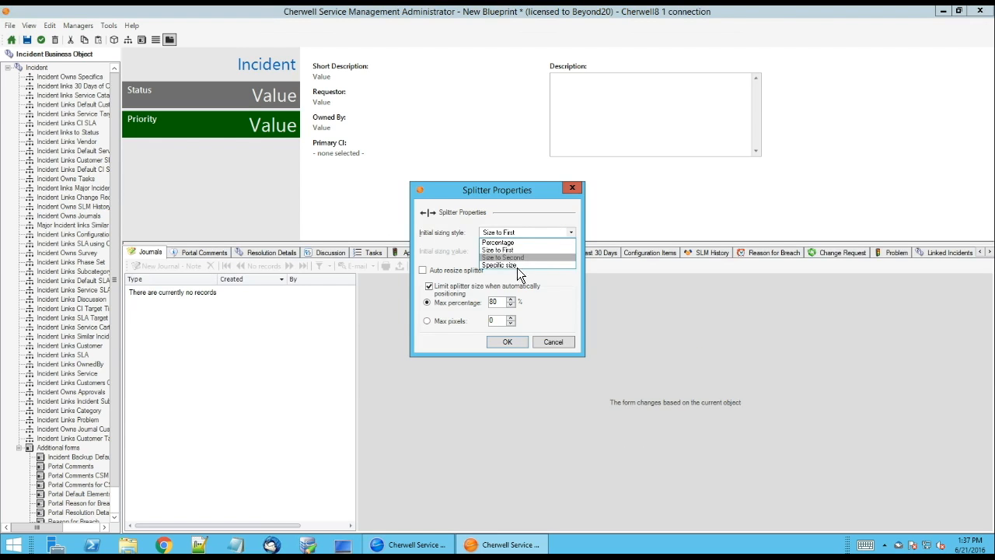
left_click(559, 342)
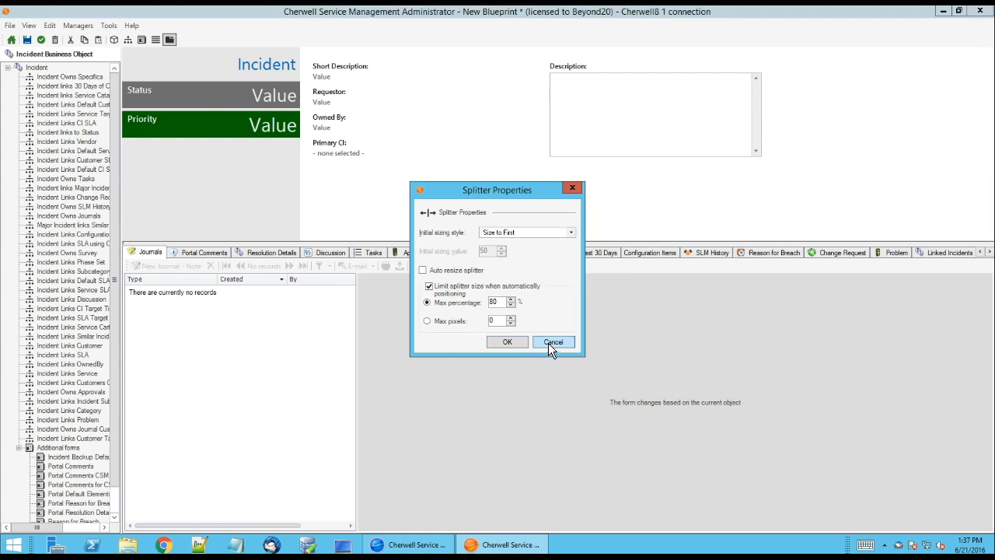
left_click(548, 343)
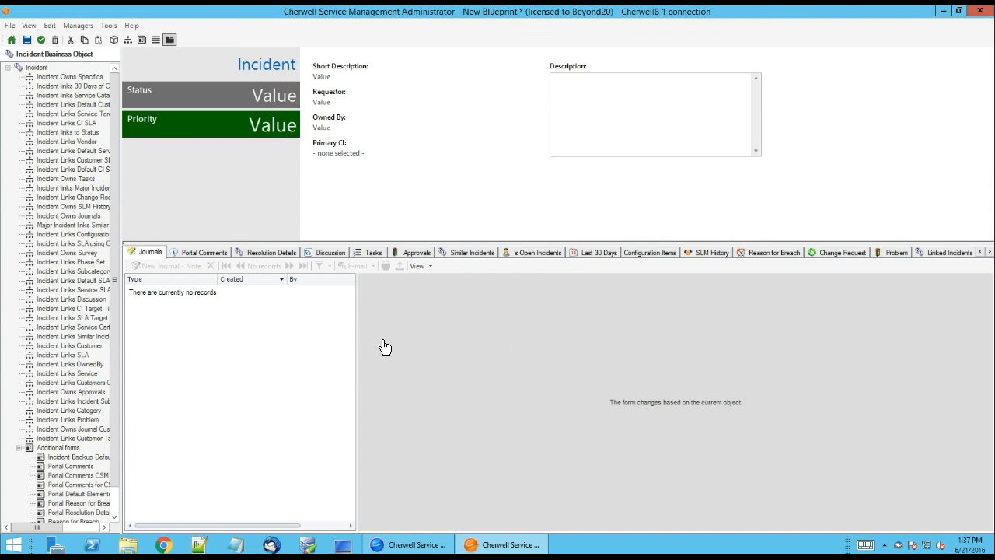
- Examine the initial sizing style and the maximum percentage limit in the properties of the splitter between summary and tabs
right_click(186, 242)
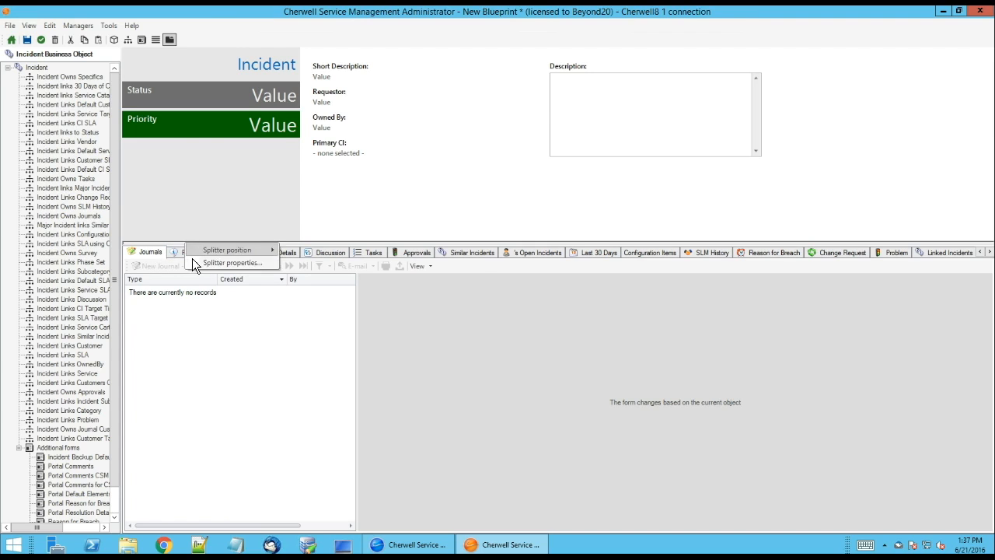
left_click(194, 260)
left_click(536, 234)
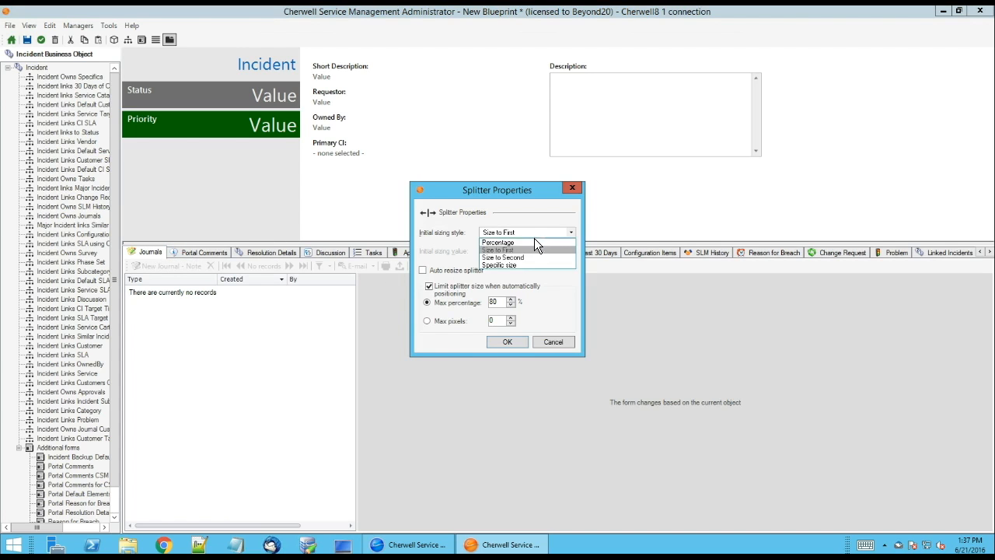
left_click(493, 234)
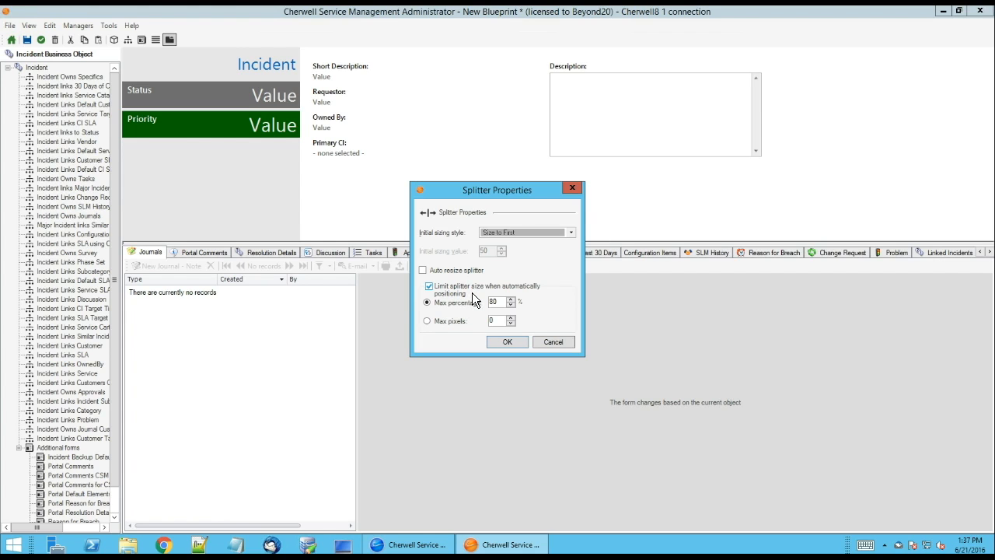
double_click(499, 301)
left_click(552, 343)
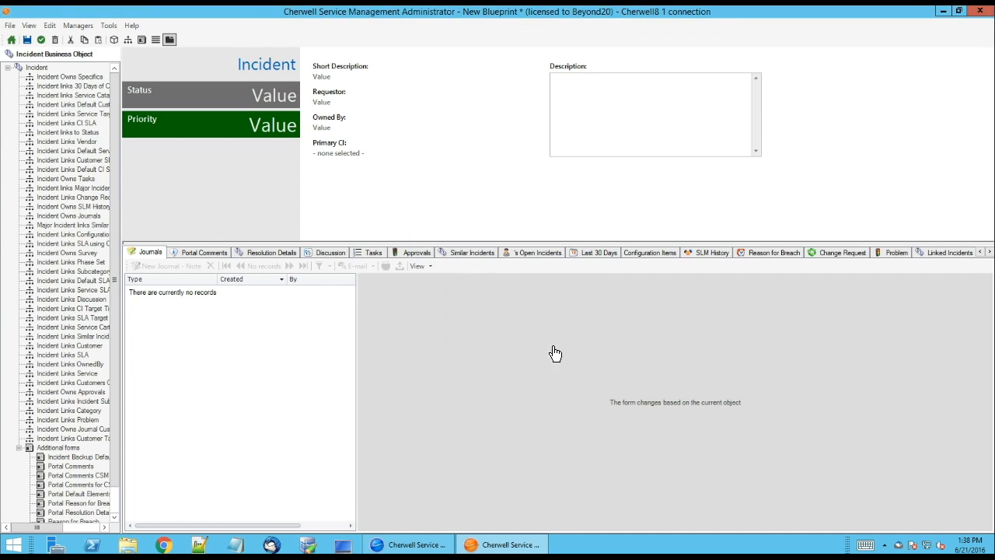
- Lower the splitter well below the Incident summary and apply the Incident arrangement changes to the Blueprint
left_click_drag(317, 244, 318, 424)
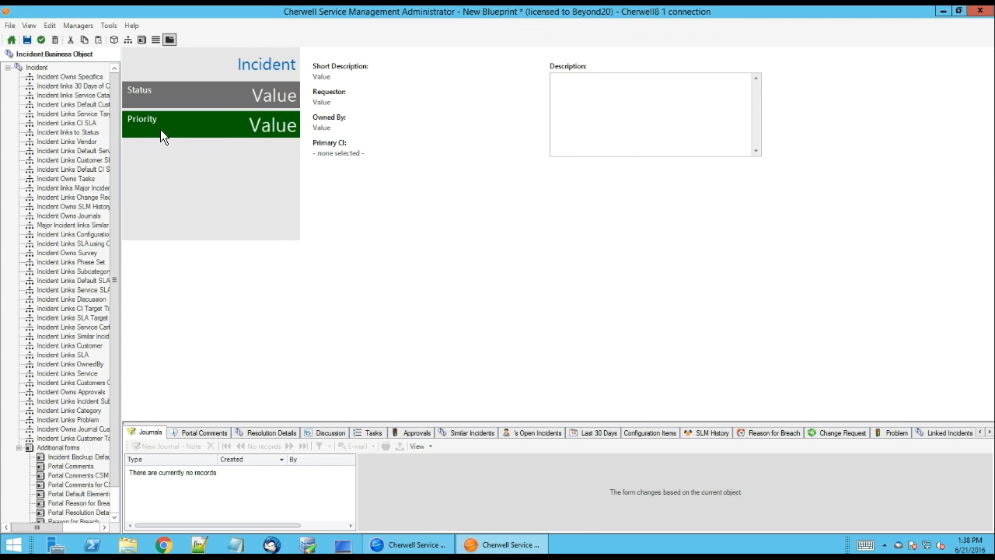
left_click(142, 41)
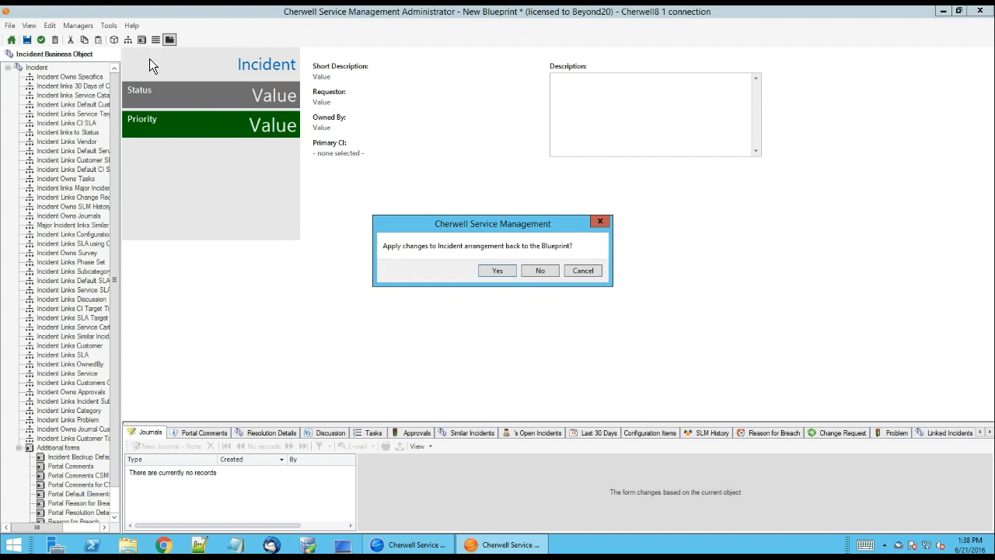
left_click(497, 270)
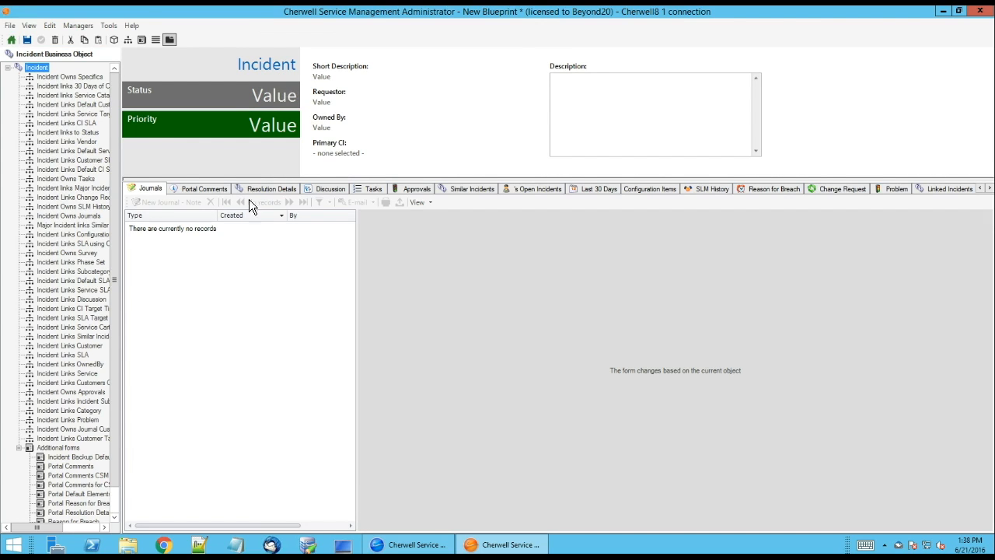
- Add an Incident tab to the arrangement and move it to the first position, ahead of Journals
right_click(37, 67)
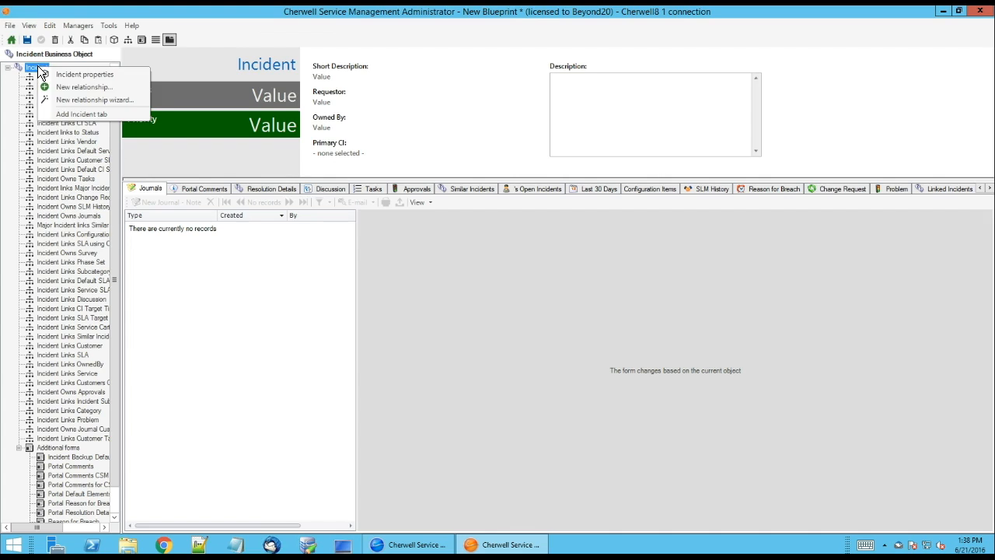
left_click(51, 114)
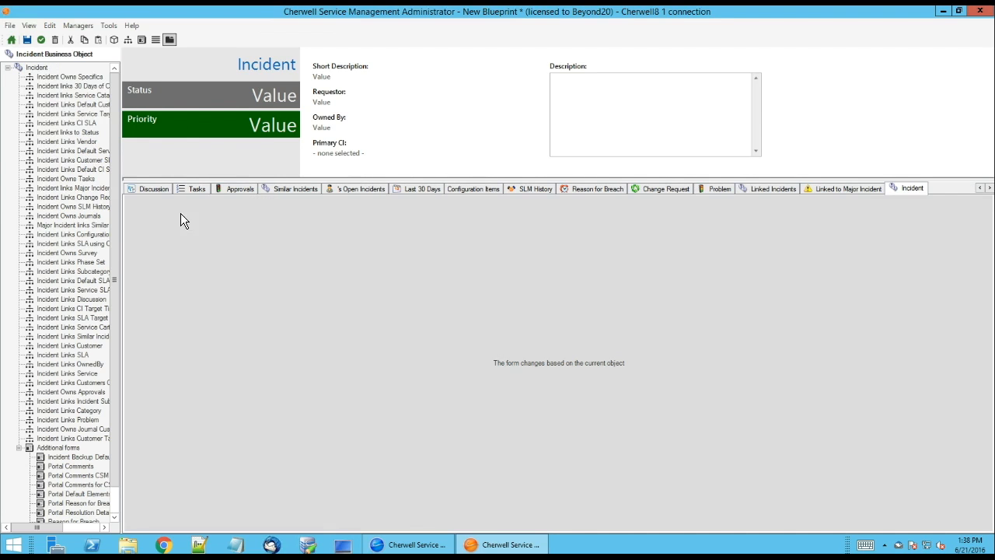
left_click_drag(908, 187, 127, 189)
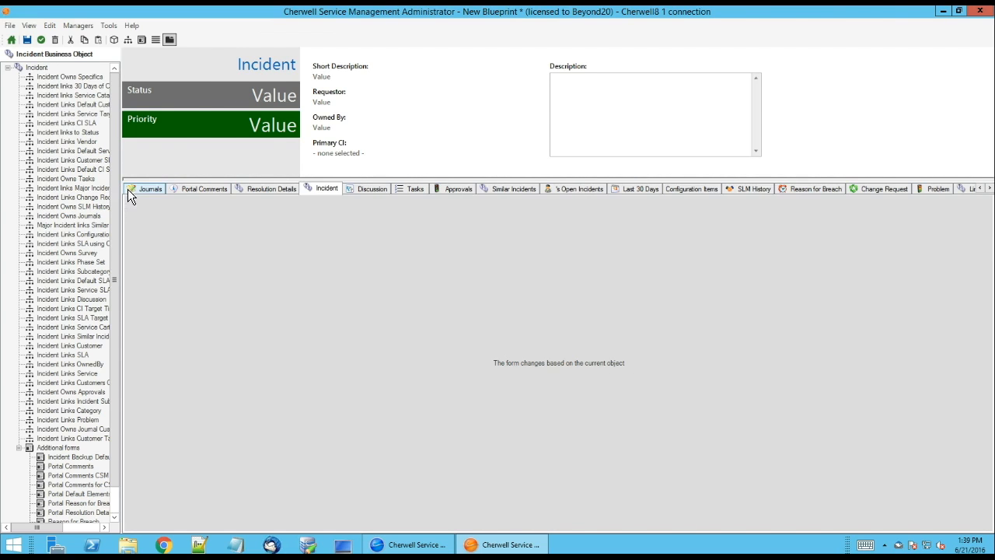
left_click_drag(326, 189, 137, 190)
- Open the new Incident tab's properties and keep Default Form as the default form of its contents
right_click(137, 190)
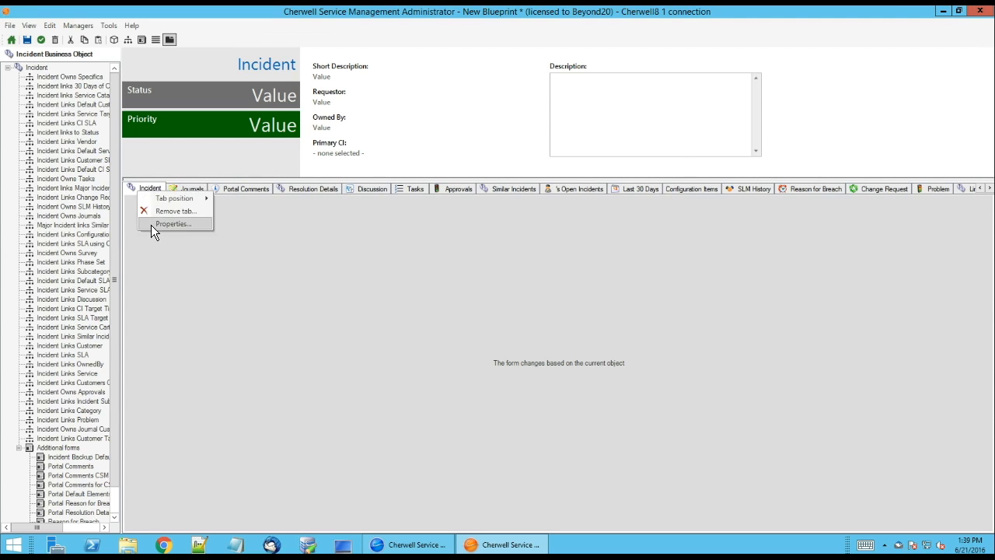
left_click(151, 225)
left_click(412, 106)
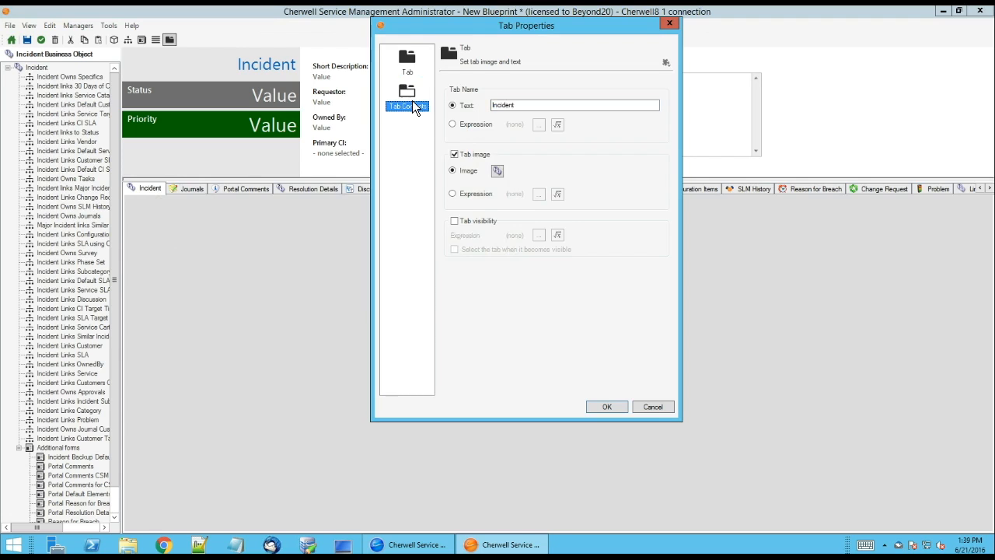
left_click(519, 109)
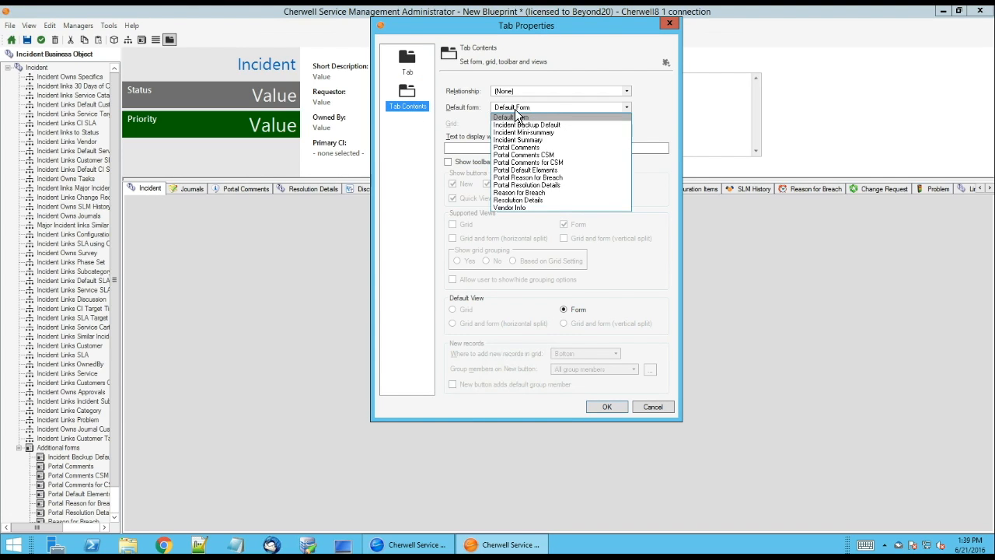
left_click(514, 109)
left_click(403, 62)
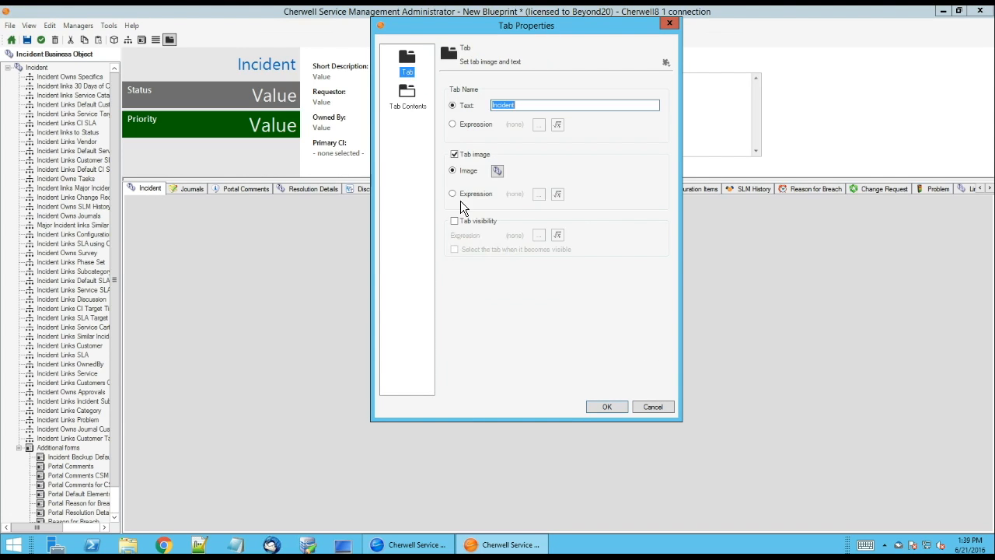
left_click(452, 192)
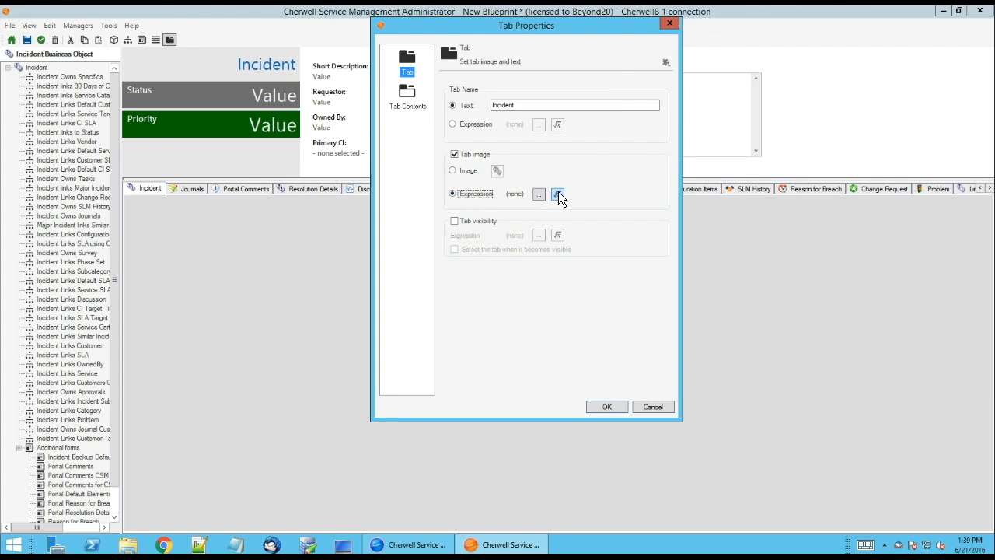
left_click(557, 192)
left_click(603, 358)
left_click(453, 170)
- Set the Incident tab's name to a custom text expression using the Incident Type field and apply the tab properties
left_click(475, 124)
left_click(558, 124)
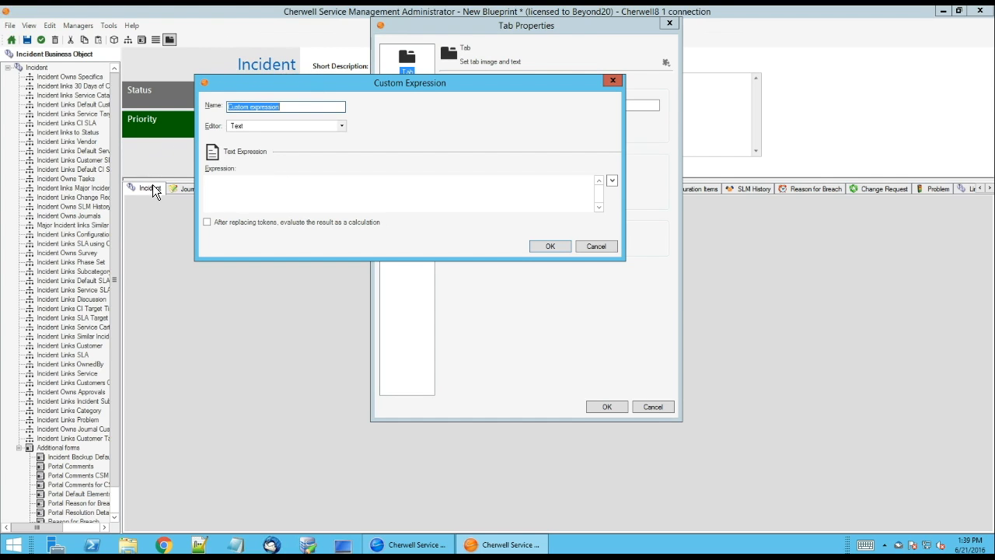
left_click(223, 187)
right_click(222, 185)
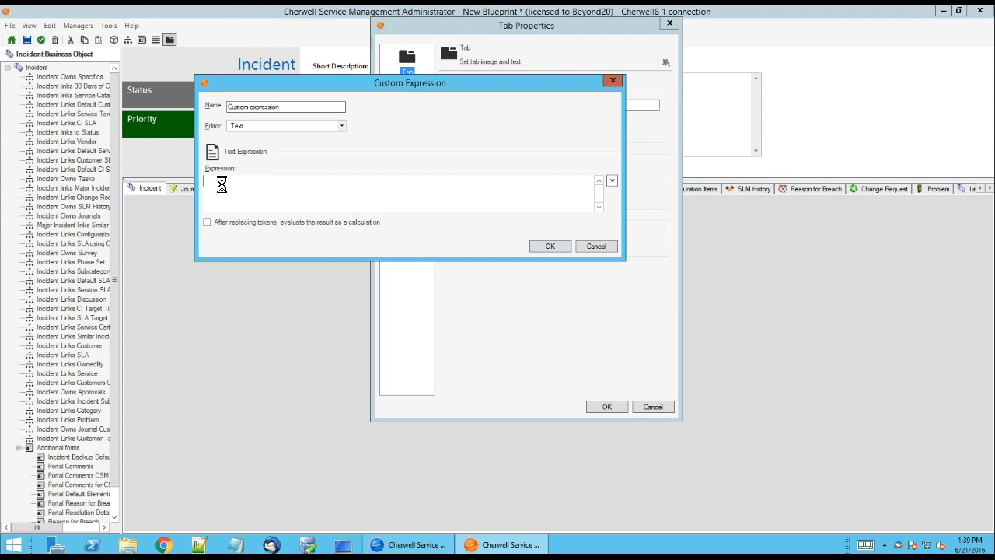
double_click(264, 190)
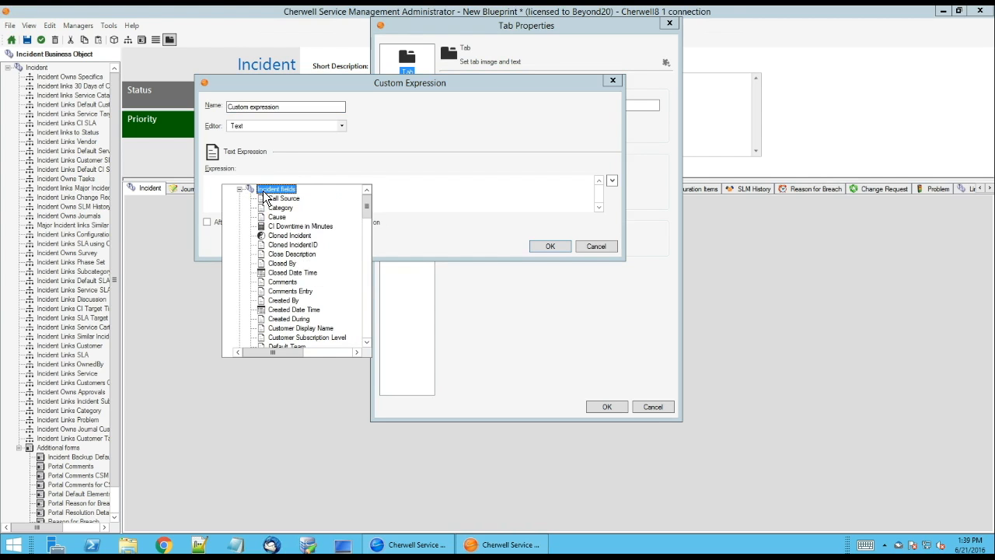
scroll(280, 252, "down", 5)
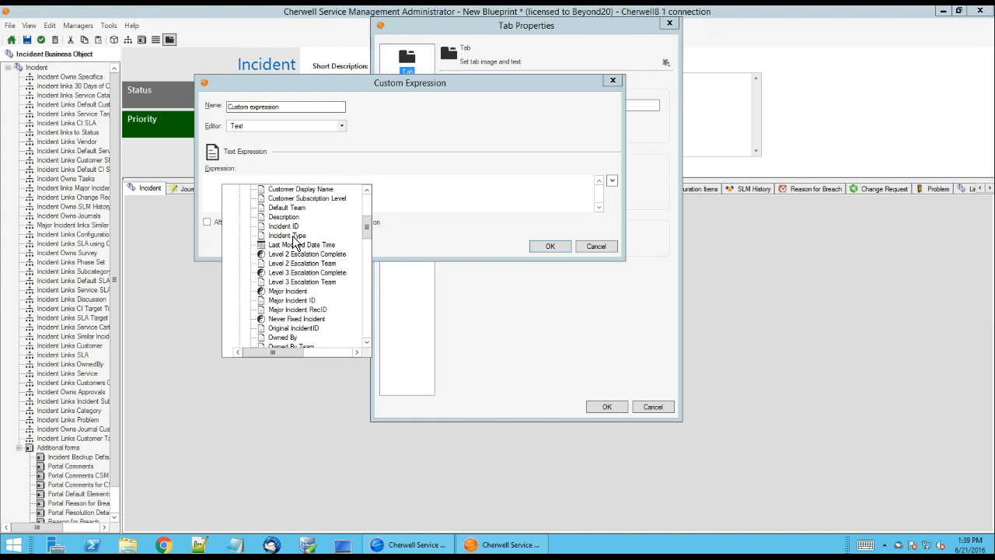
double_click(292, 236)
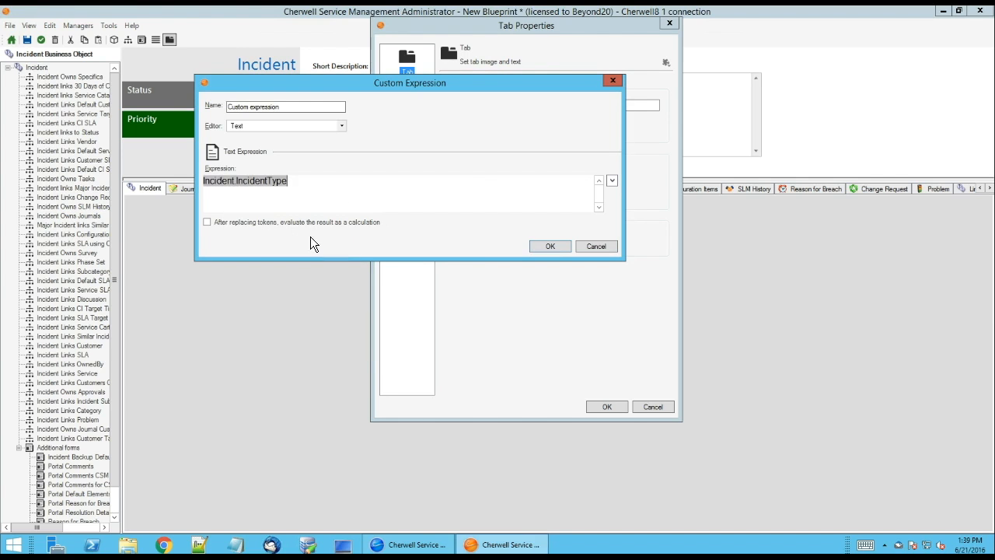
left_click(550, 247)
left_click(607, 407)
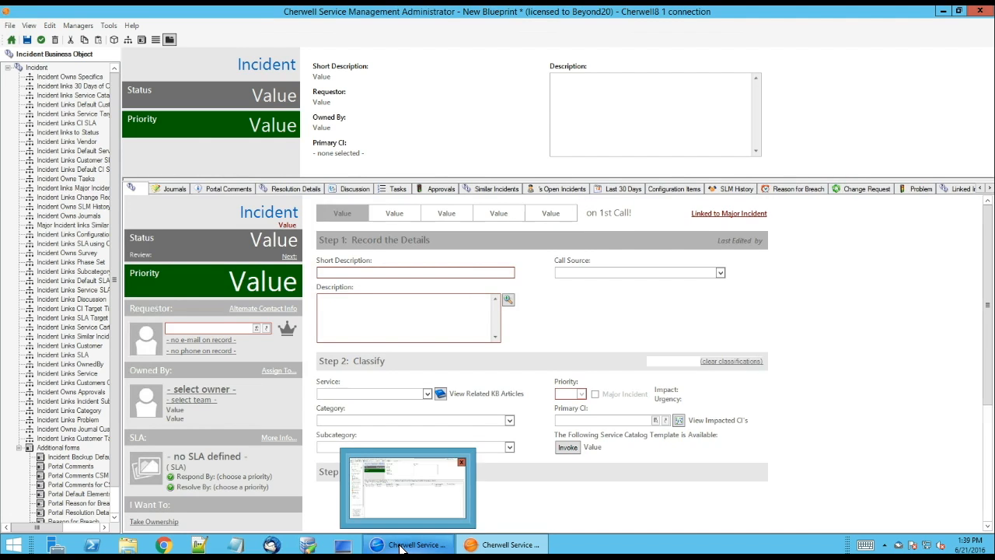
- Switch to the Cherwell Service Management client, examine the service request's Presentation tab, and return to the Administrator
left_click(401, 548)
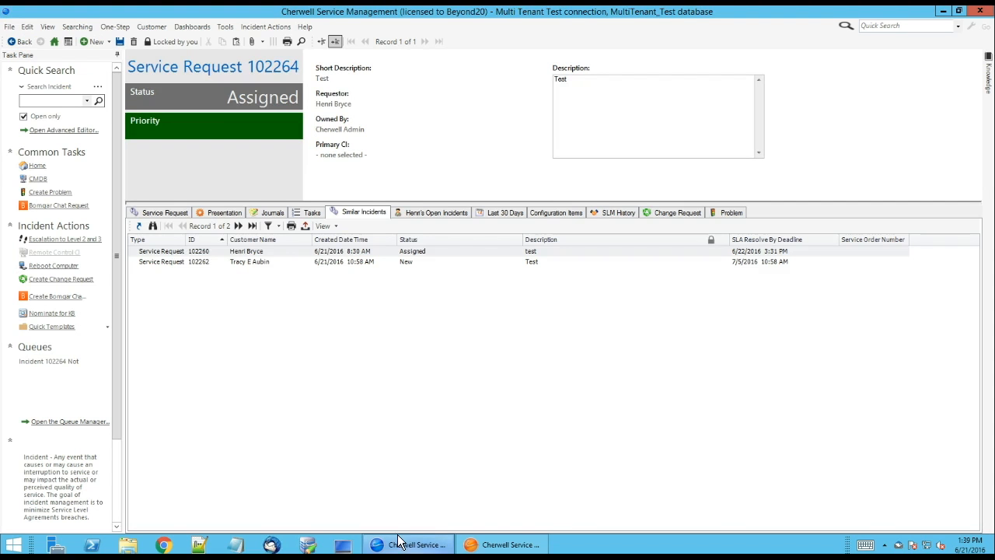
left_click(217, 212)
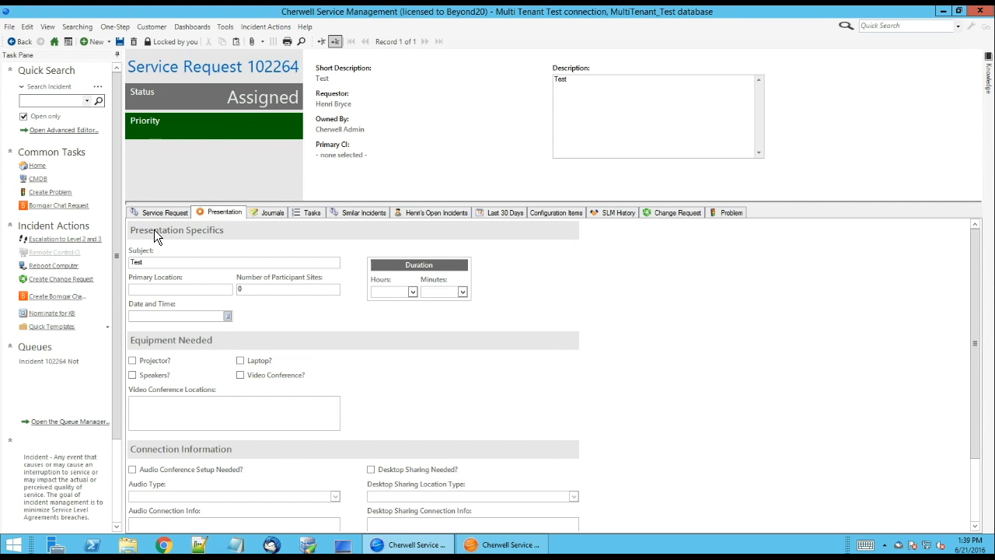
scroll(236, 232, "down", 3)
scroll(236, 232, "up", 3)
left_click(498, 545)
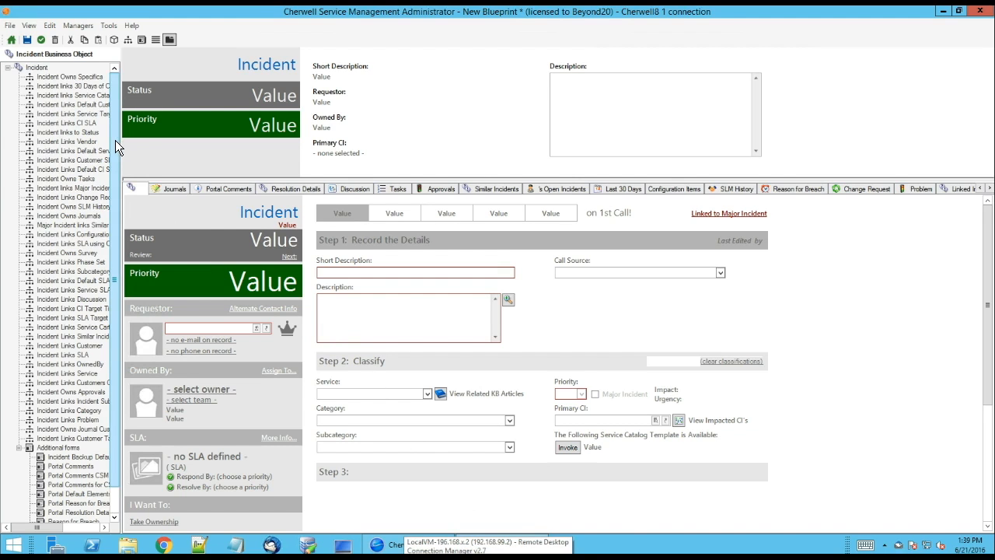
- Add the Incident Owns Specifics relationship as a tab between the first tab and Journals
scroll(115, 143, "down", 1)
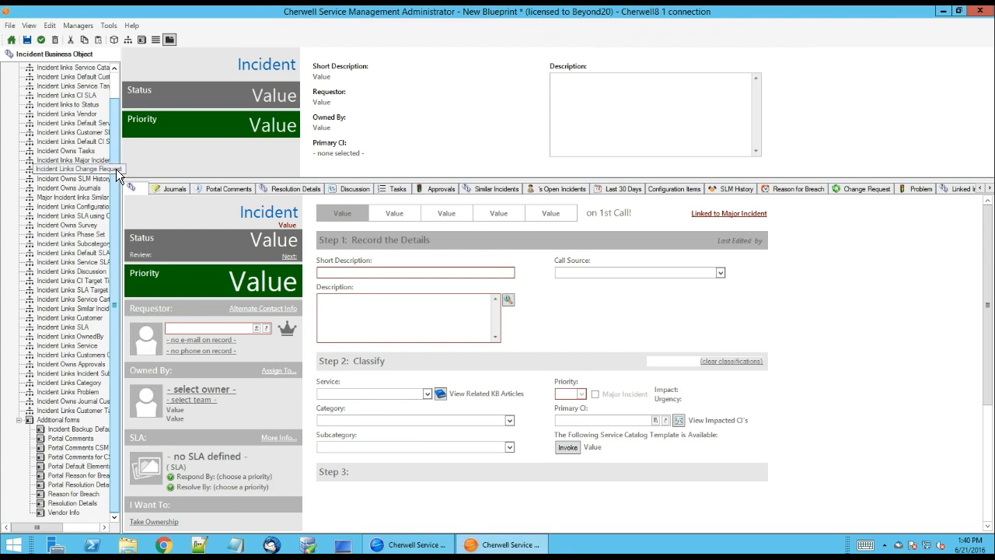
scroll(119, 149, "up", 1)
scroll(119, 148, "up", 1)
left_click_drag(37, 67, 152, 190)
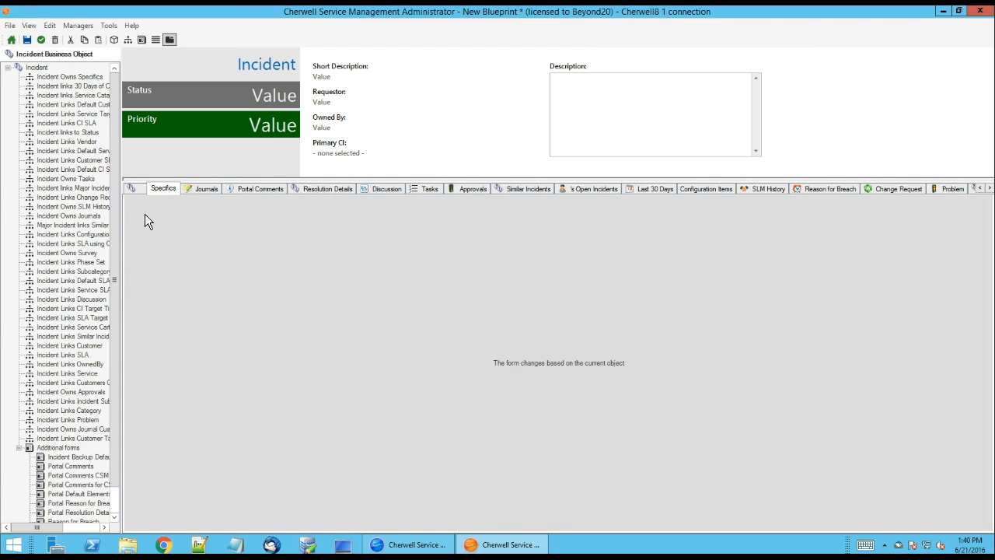
- Open the Specifics tab's properties and switch its tab name to a new custom expression
right_click(167, 188)
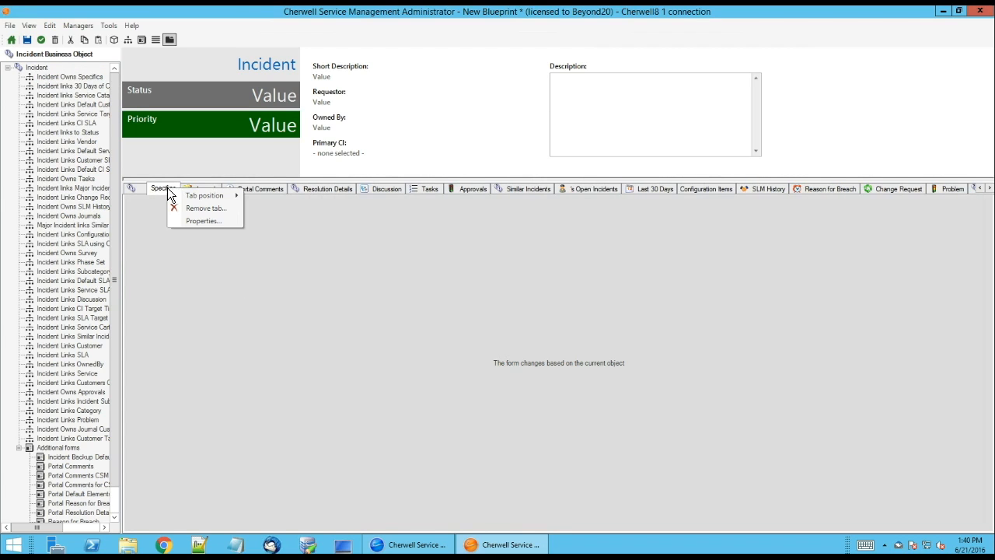
left_click(192, 221)
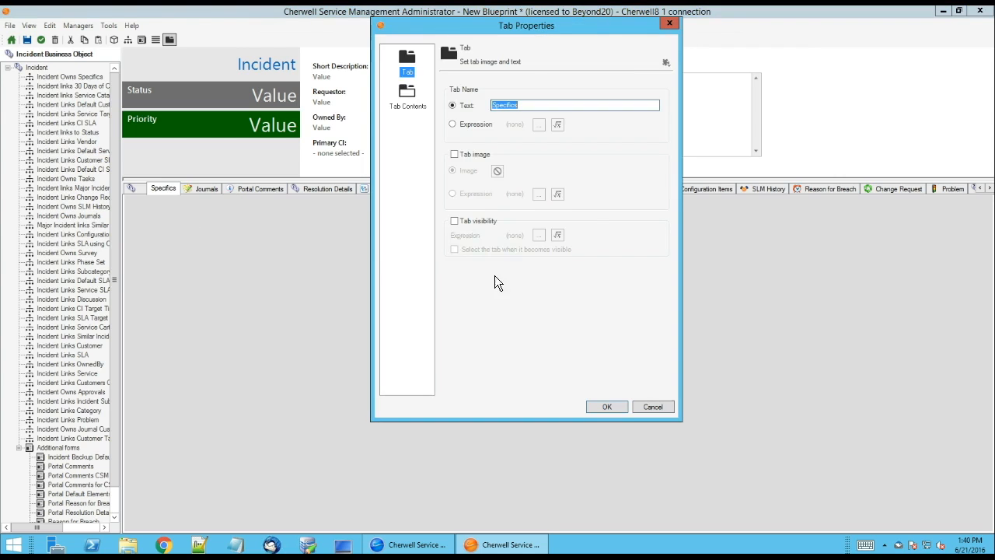
left_click(457, 125)
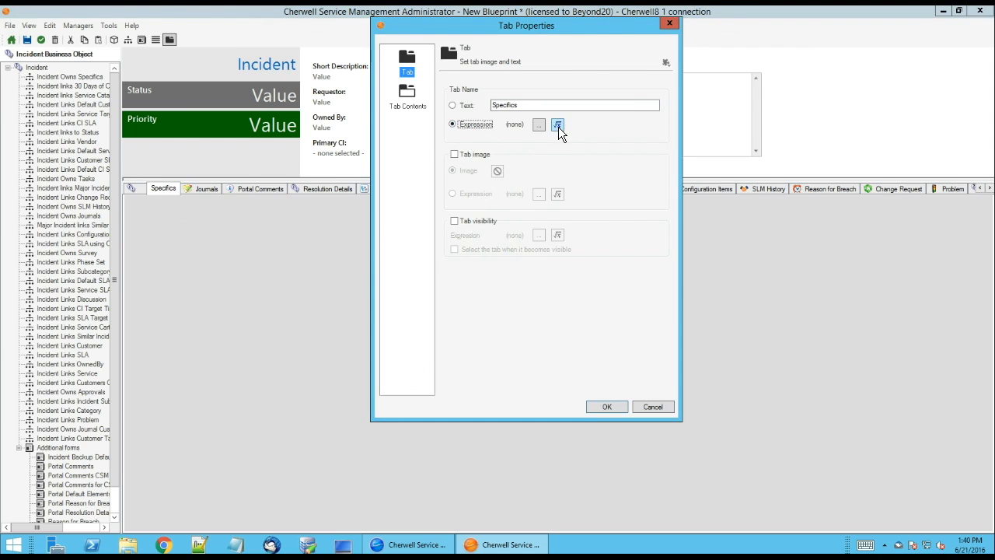
left_click(557, 124)
- Insert the Specific Type Name field from the Specifics fields into the tab name's text expression
left_click(240, 179)
right_click(245, 182)
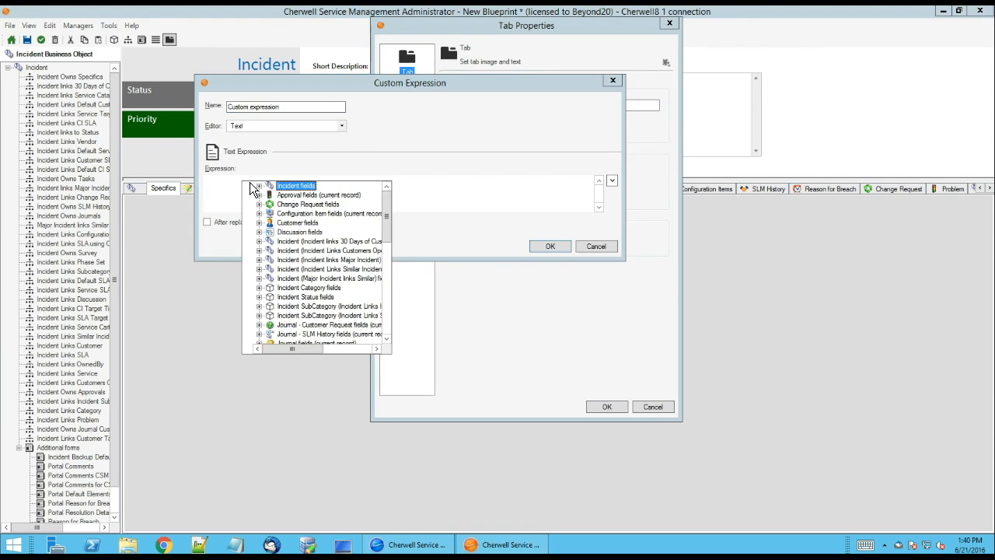
scroll(286, 203, "down", 5)
scroll(290, 233, "down", 1)
scroll(290, 240, "down", 3)
double_click(292, 242)
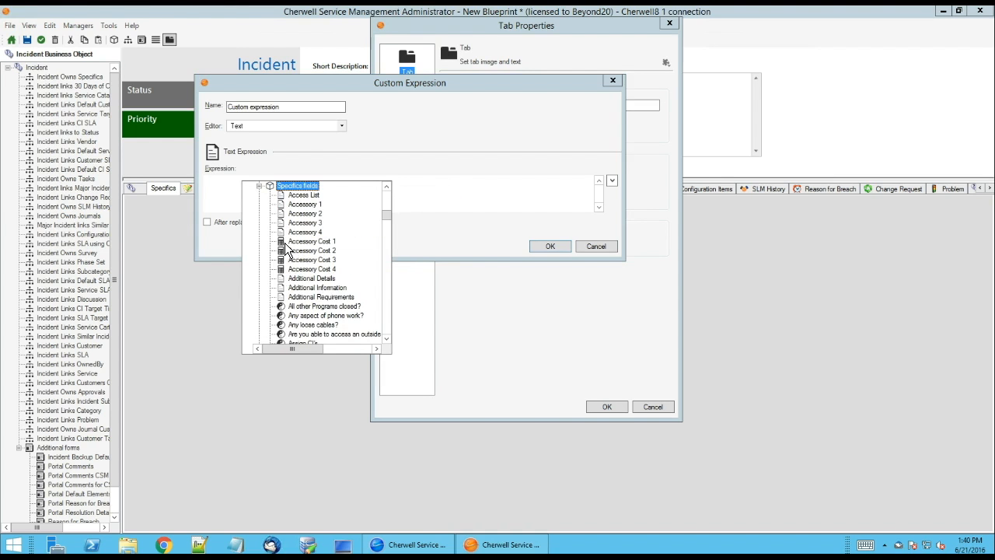
scroll(310, 284, "down", 15)
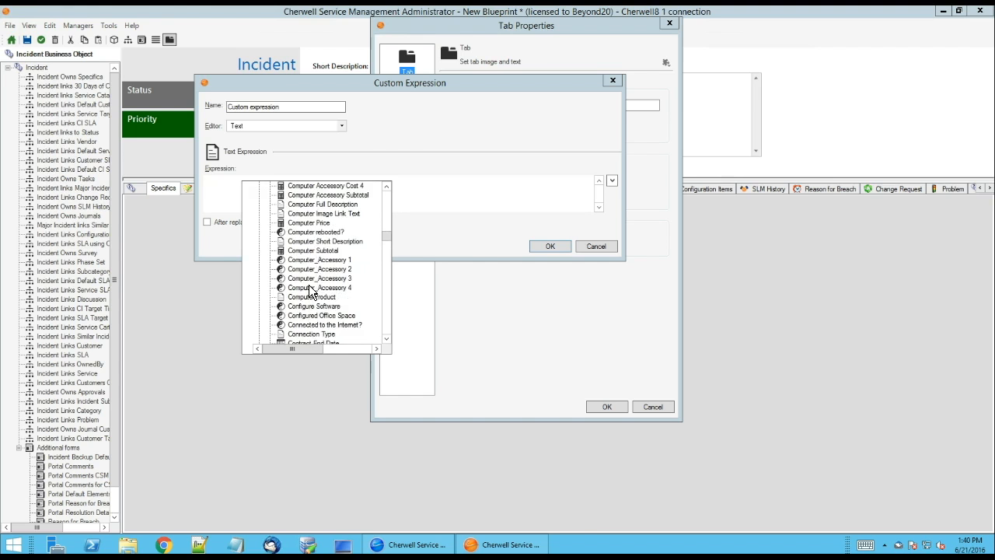
scroll(308, 285, "down", 20)
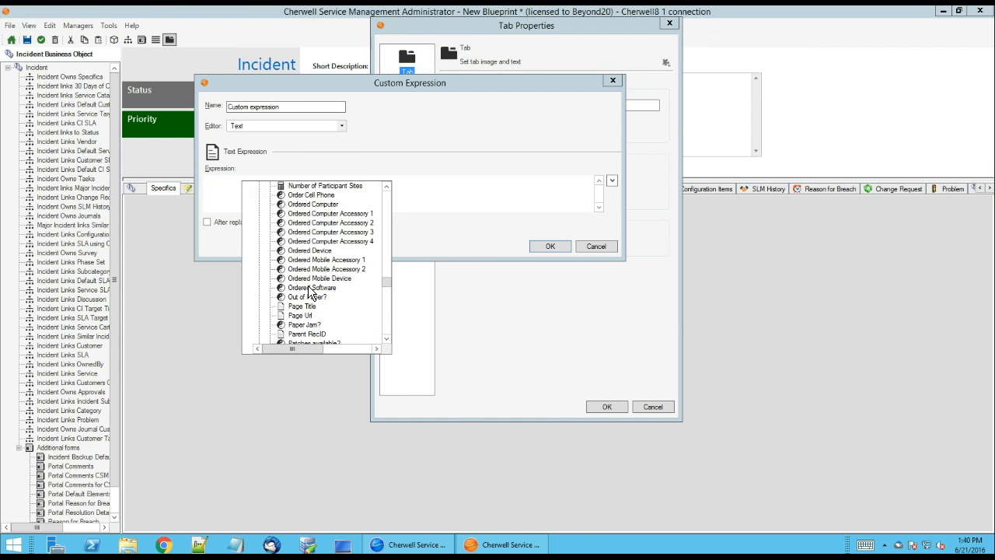
scroll(308, 285, "down", 20)
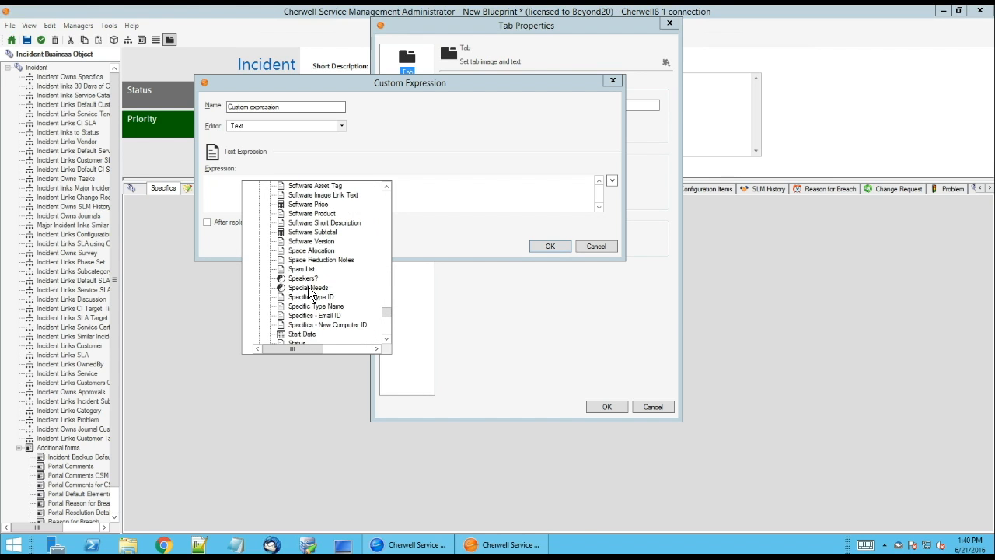
double_click(308, 307)
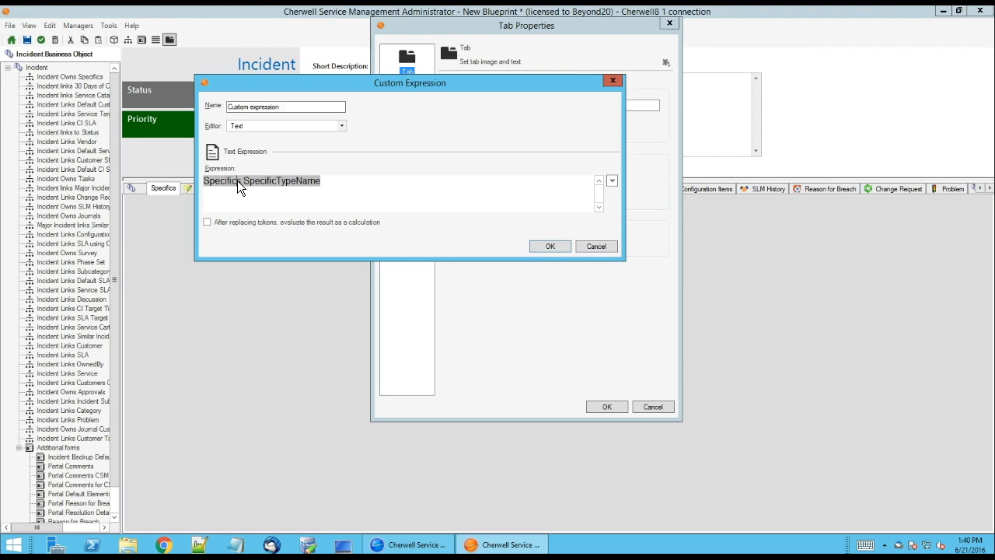
- Format the Specific Type Name token with the Text After modifier, option To End and preceding text "Specifics -", and accept the custom expression
double_click(237, 181)
left_click(475, 115)
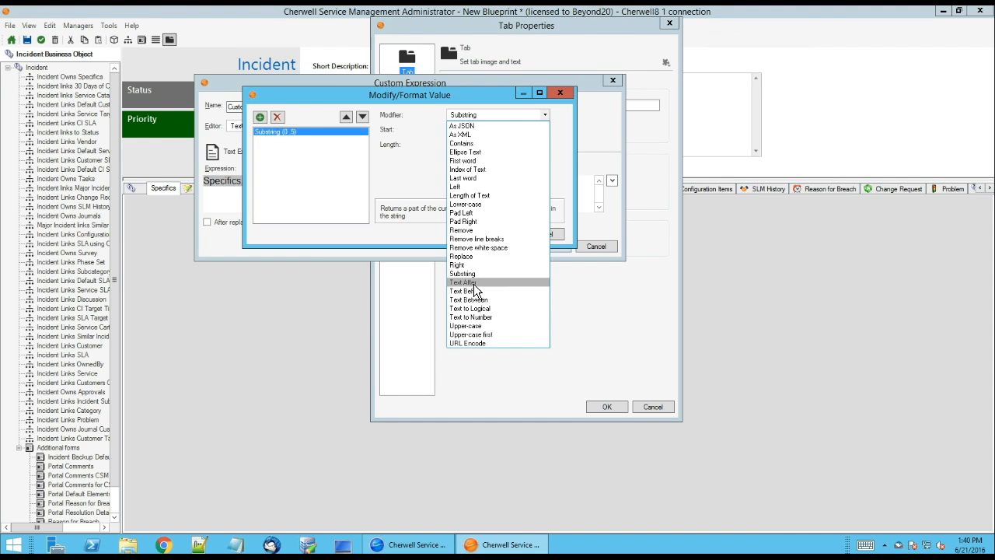
left_click(471, 282)
left_click(476, 131)
left_click(465, 156)
left_click(476, 146)
type("specifics -")
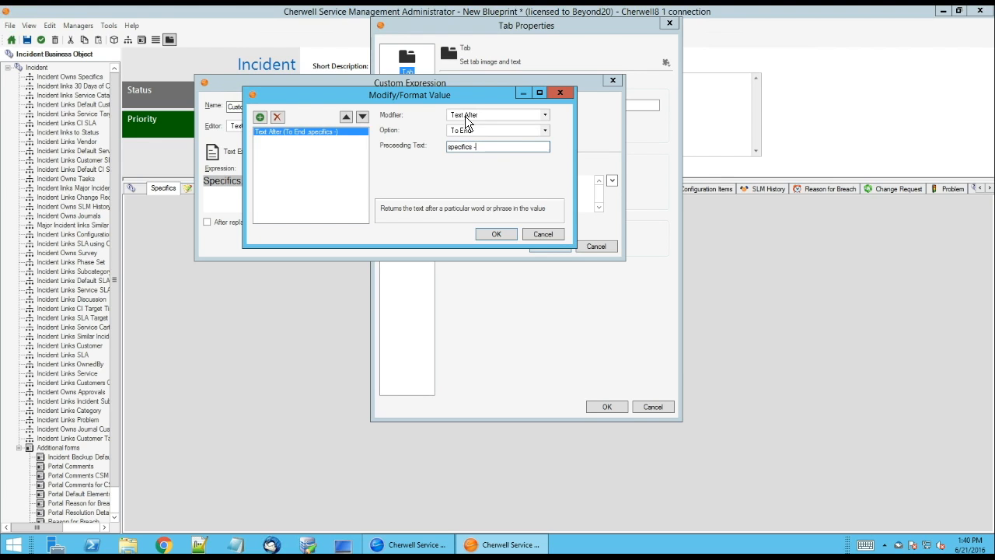
left_click_drag(485, 146, 440, 145)
left_click(451, 147)
key("BackSpace")
type("S")
left_click(492, 230)
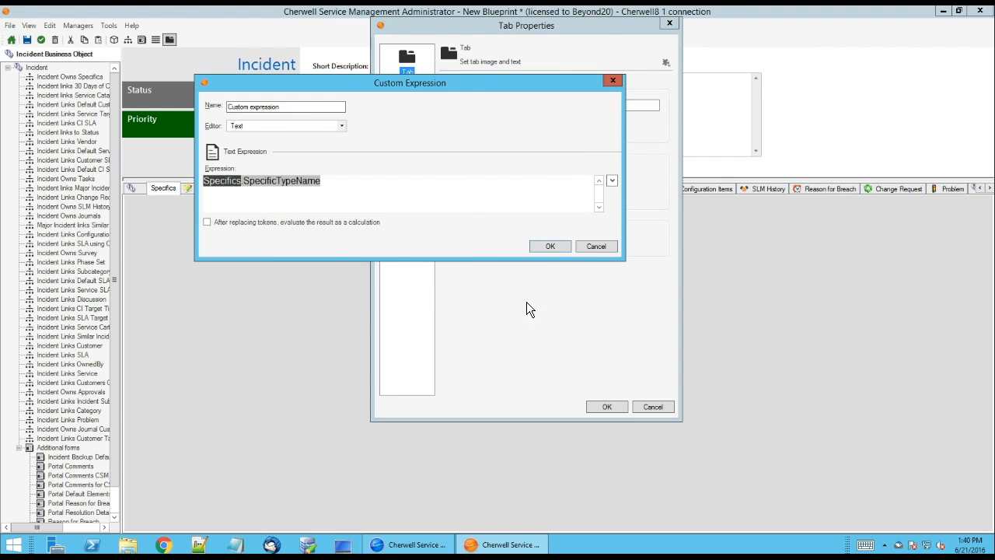
left_click(556, 250)
- Enable the tab image, assign the orange gear from the Global images, and apply the tab properties
left_click(455, 154)
left_click(495, 171)
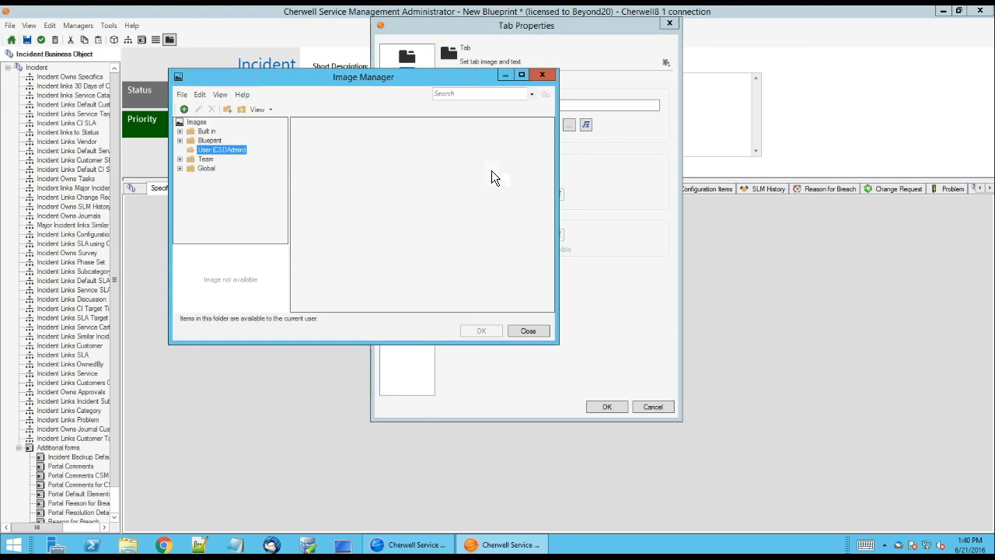
left_click_drag(352, 81, 447, 83)
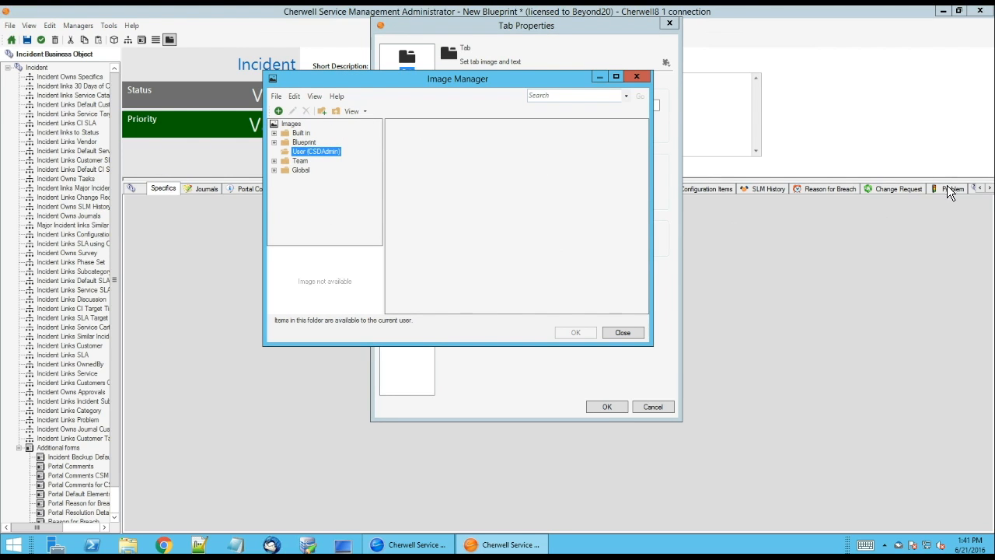
left_click(295, 169)
left_click(458, 237)
left_click(453, 300)
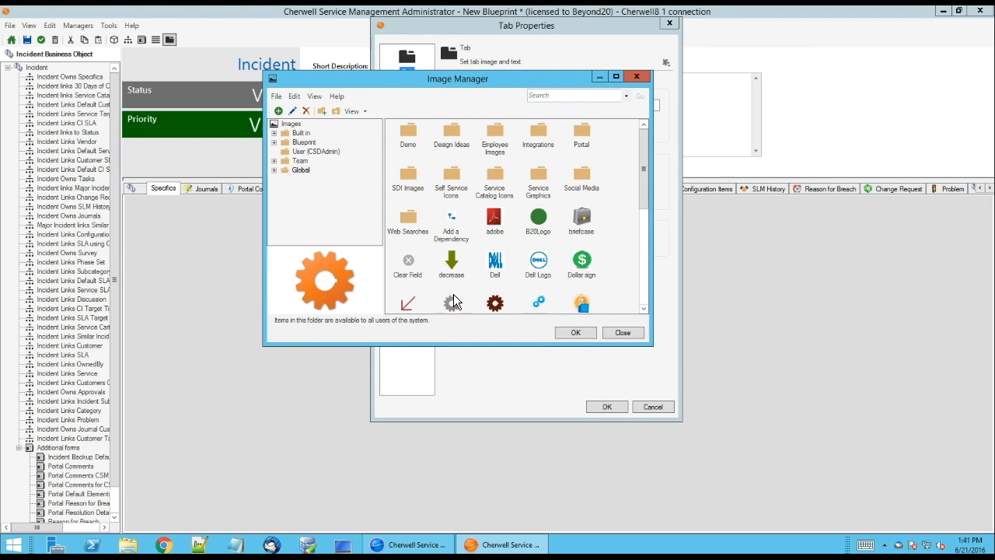
scroll(453, 294, "down", 3)
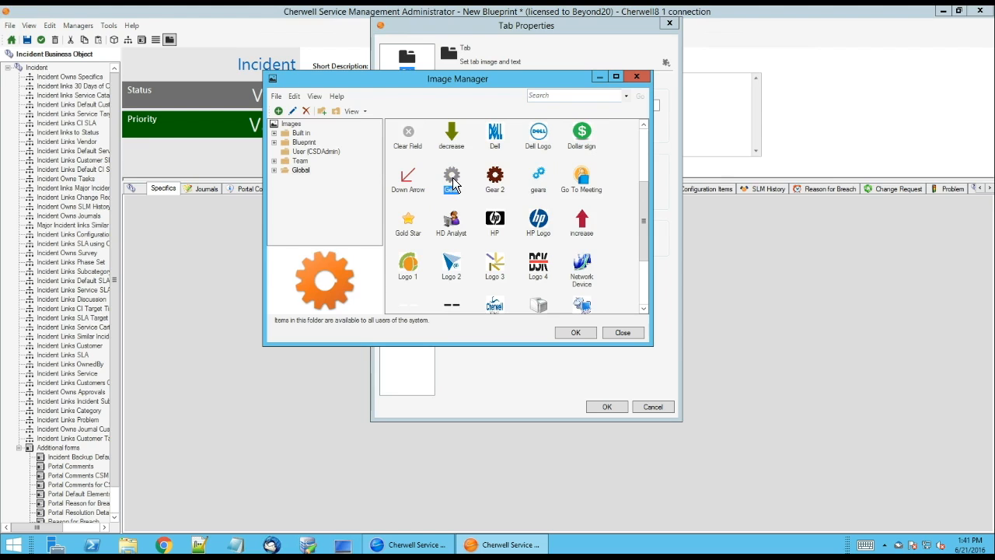
left_click(589, 334)
left_click(605, 406)
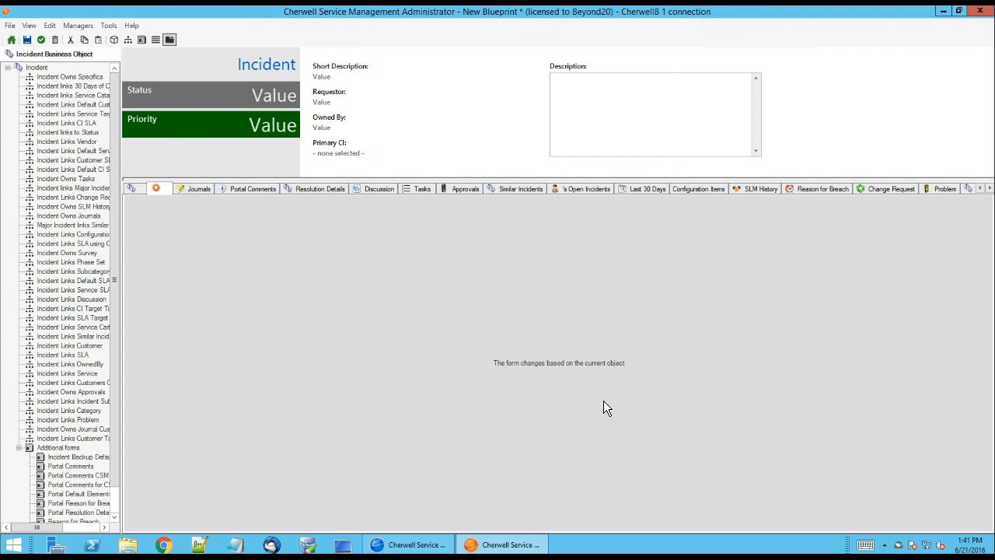
- Reopen the gear tab's properties, enable tab visibility, and open a new custom expression for it
right_click(165, 188)
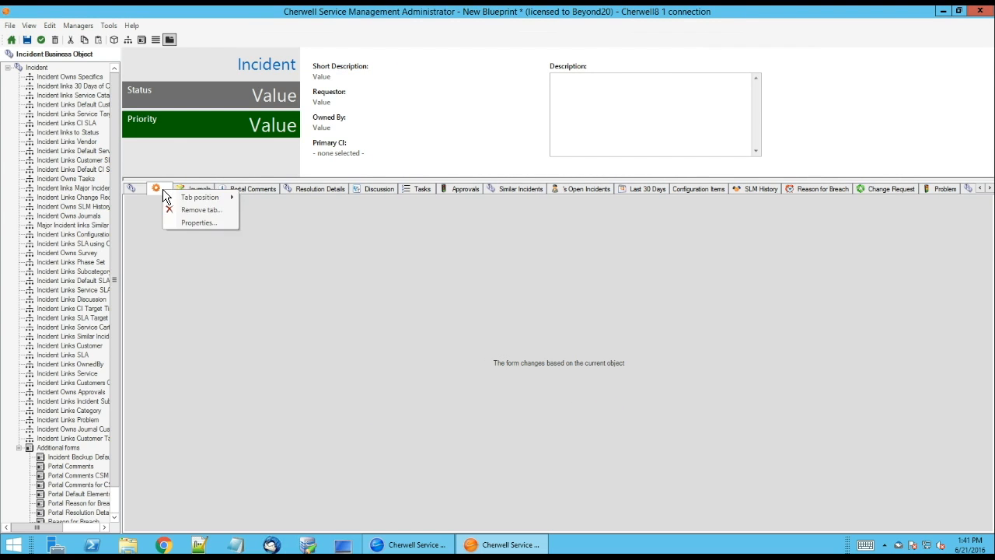
left_click(180, 224)
left_click(454, 222)
left_click(557, 236)
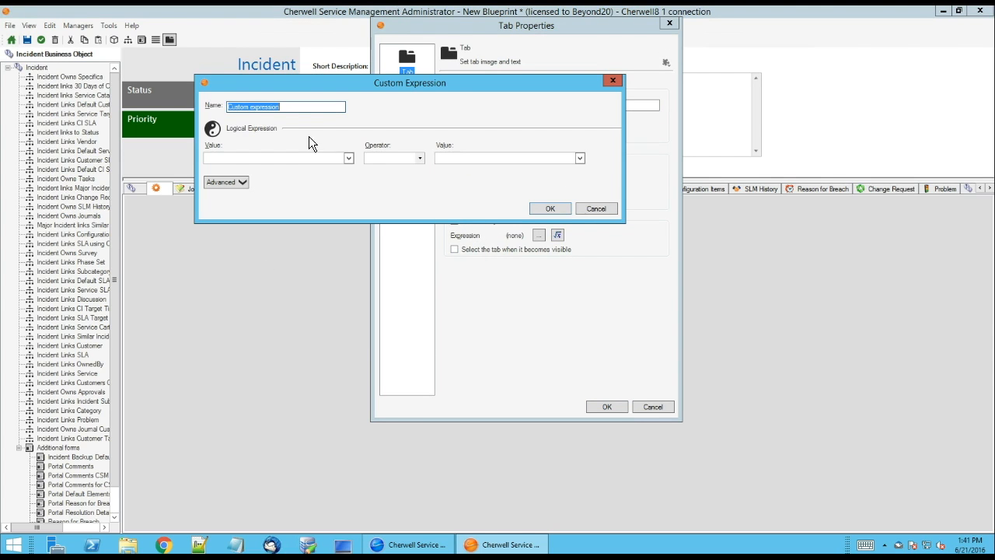
- Choose RecID from the Specifics fields as the visibility expression's value
left_click(349, 158)
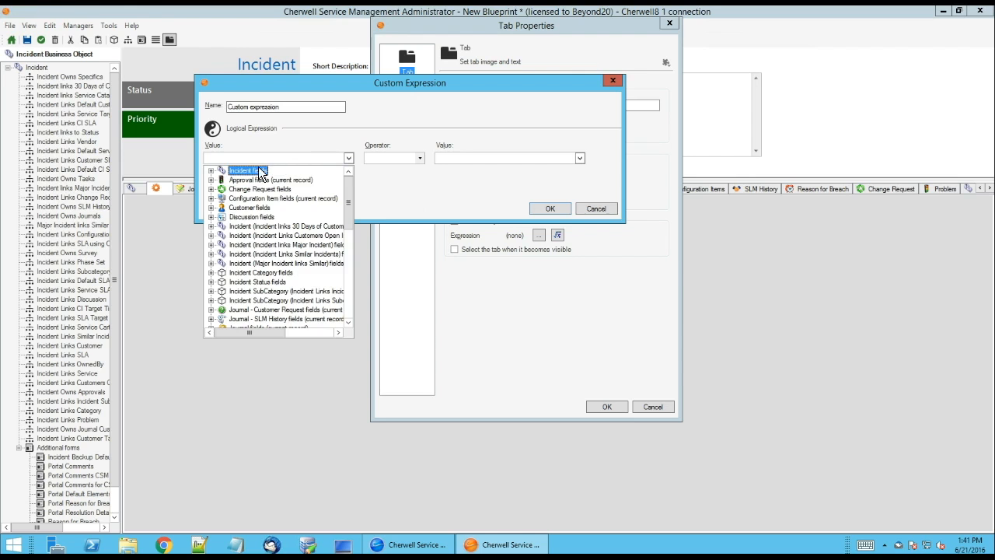
scroll(259, 210, "down", 5)
scroll(256, 219, "down", 5)
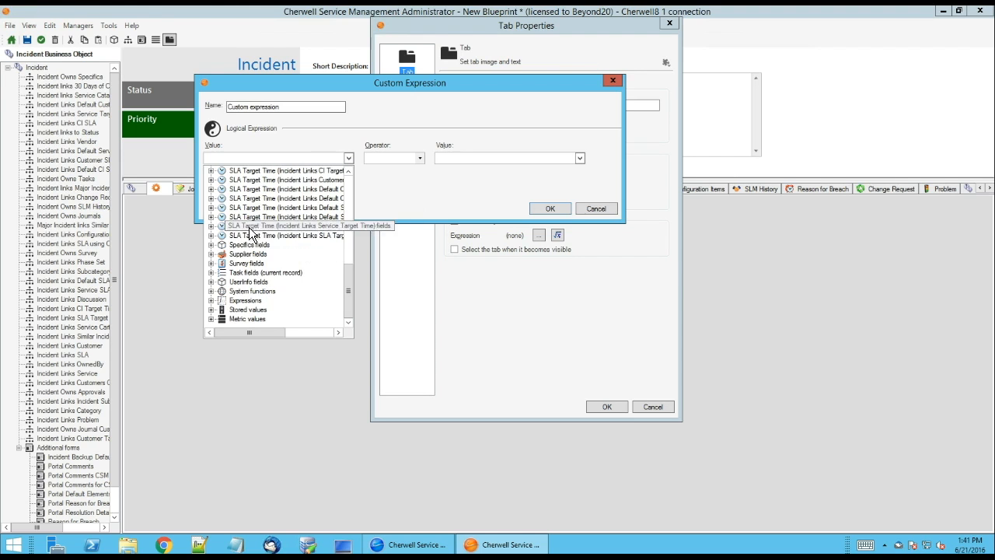
double_click(247, 245)
scroll(256, 250, "down", 10)
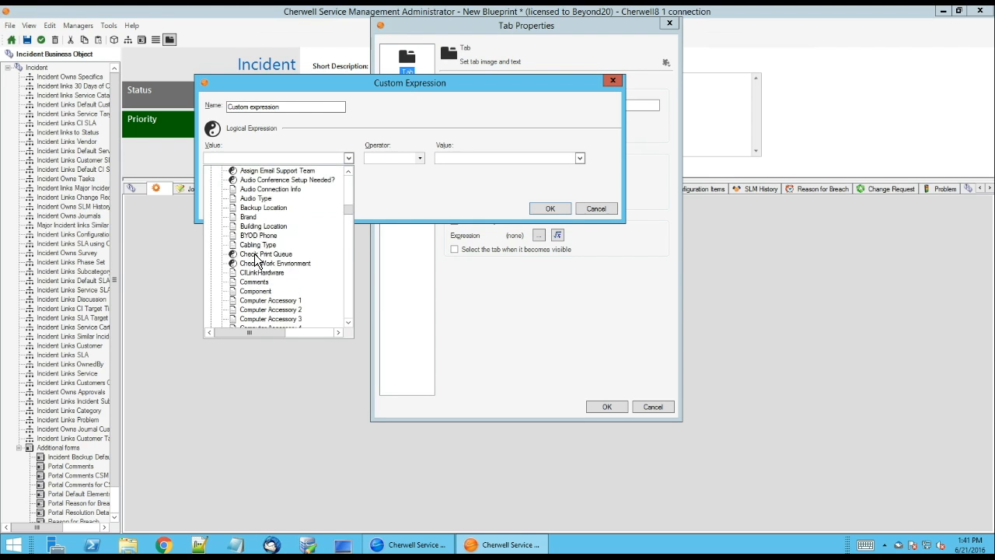
scroll(265, 255, "down", 20)
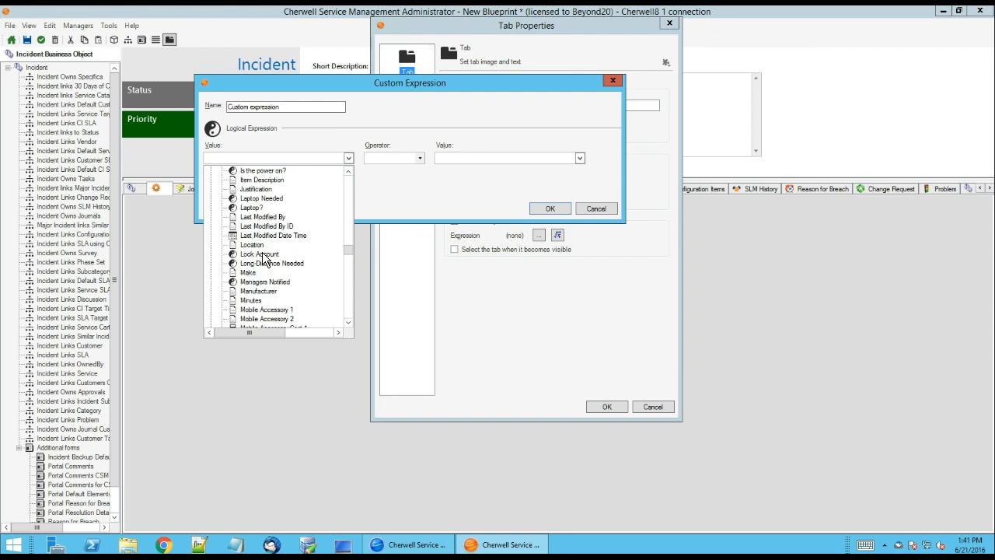
scroll(262, 253, "down", 20)
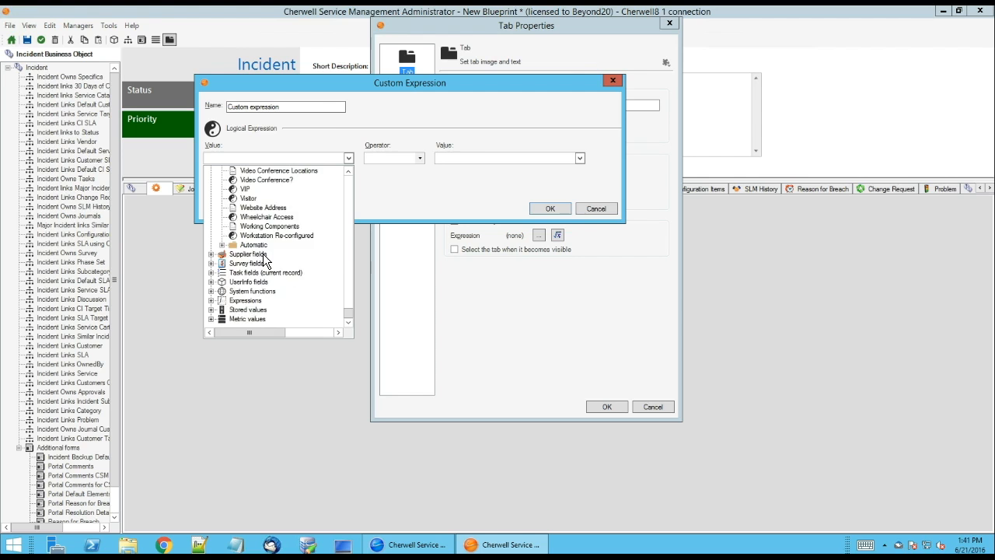
scroll(263, 254, "up", 15)
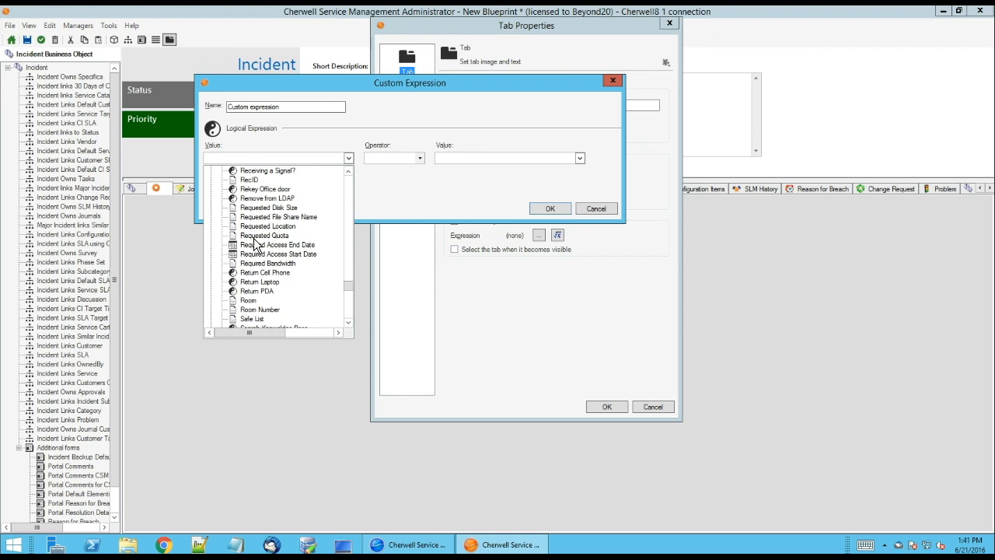
left_click(249, 182)
- Set the visibility expression's operator to Not empty and apply the tab properties
left_click(385, 160)
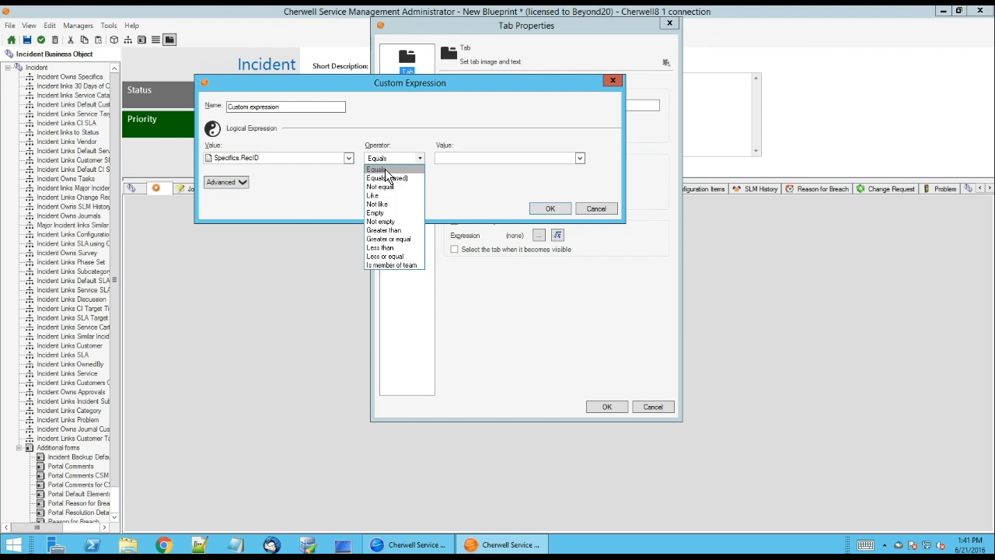
left_click(385, 223)
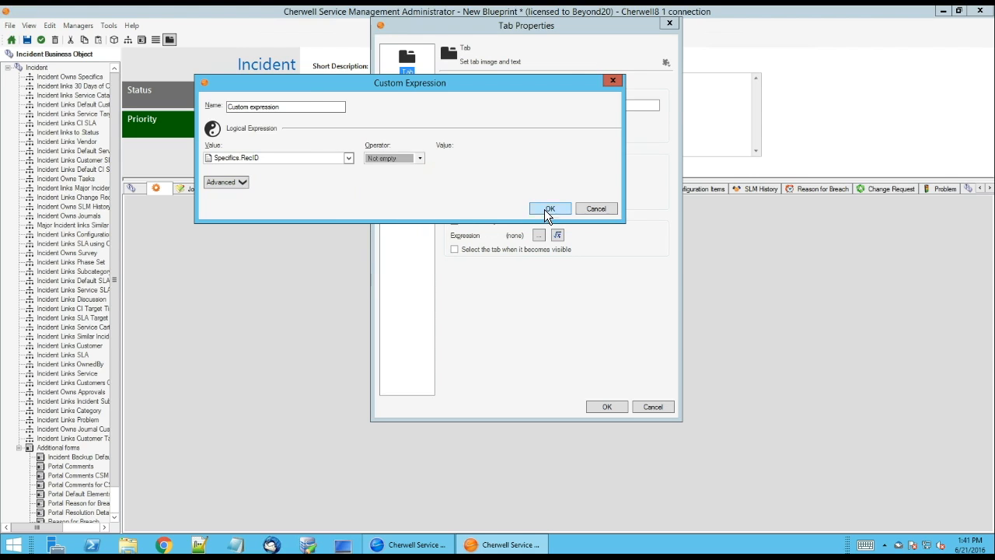
left_click(549, 209)
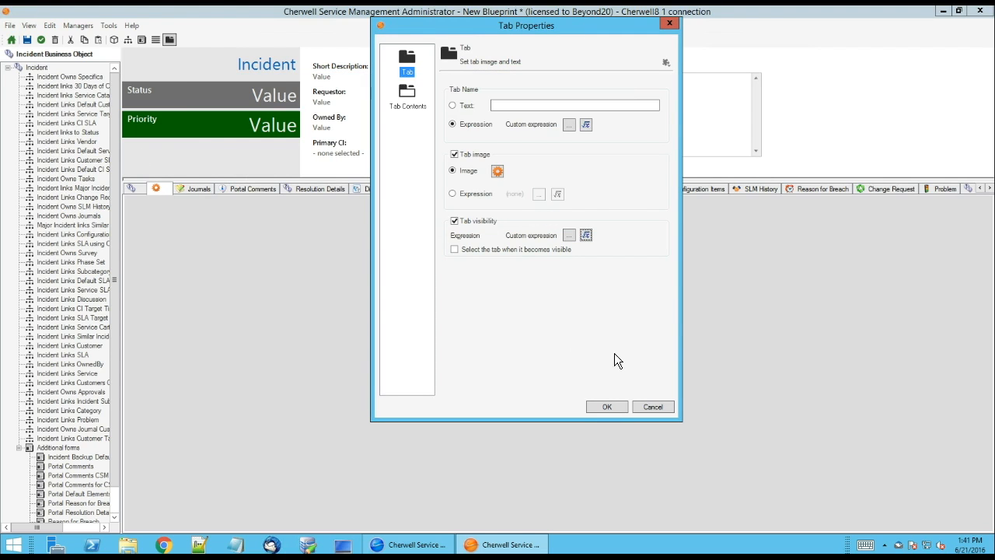
left_click(607, 407)
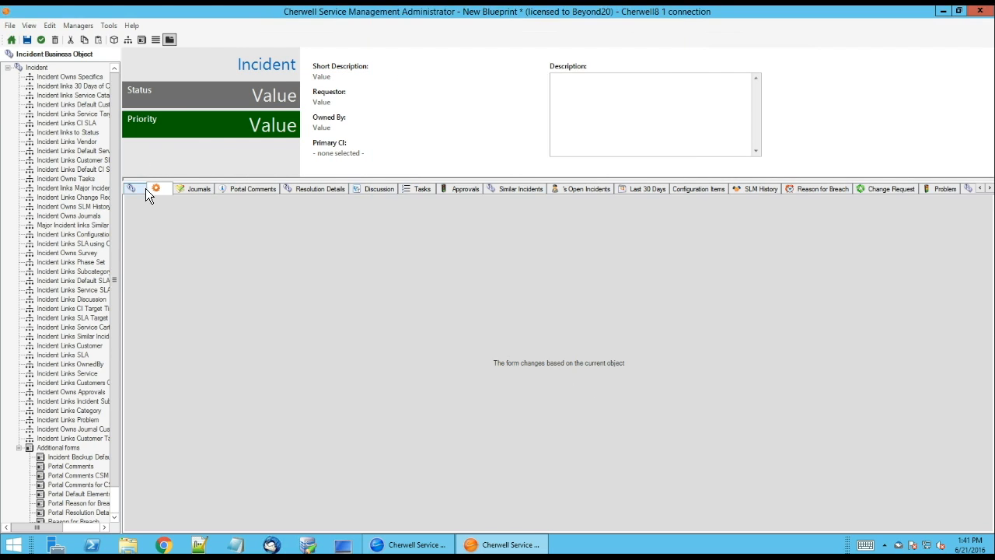
- Save the Incident form arrangement to the blueprint, check the first tab's form, and return to the Object Manager
left_click(41, 40)
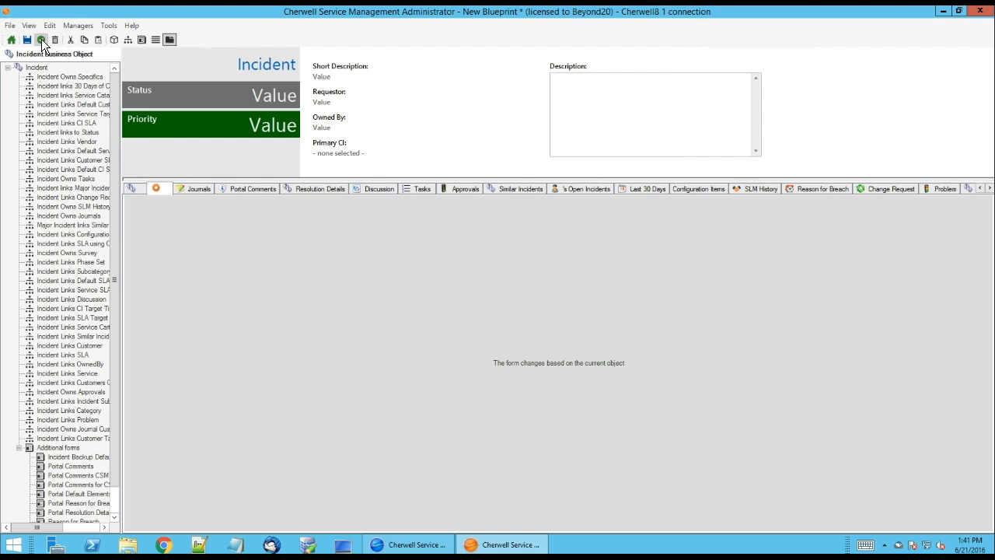
left_click(139, 190)
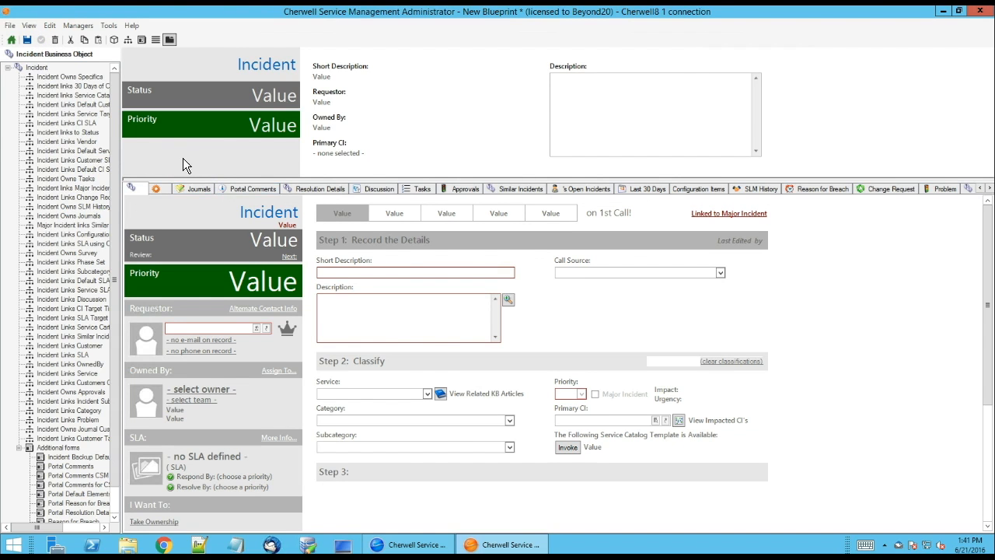
left_click(11, 41)
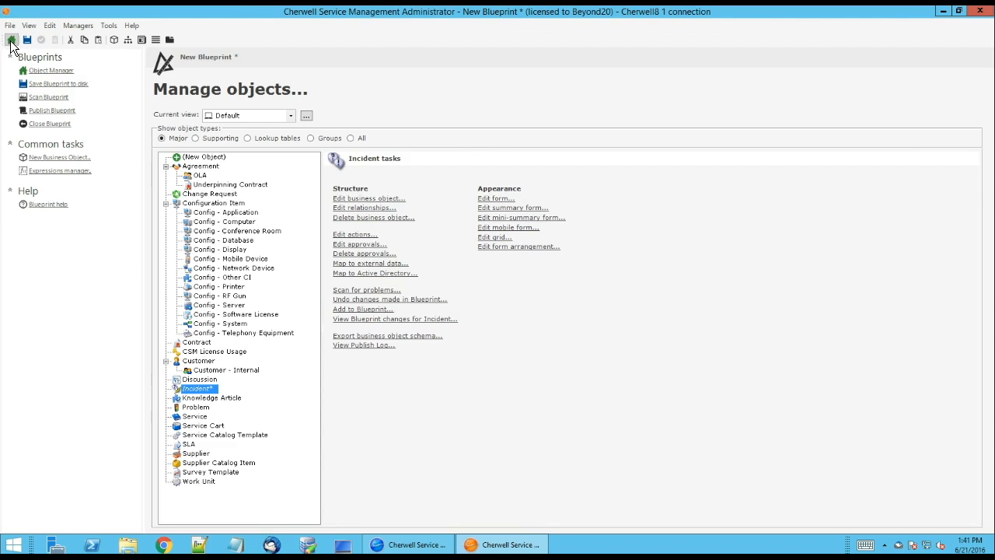
- Publish the blueprint with the default options, saving it to the Desktop as "Summary Form Blueprint"
left_click(39, 111)
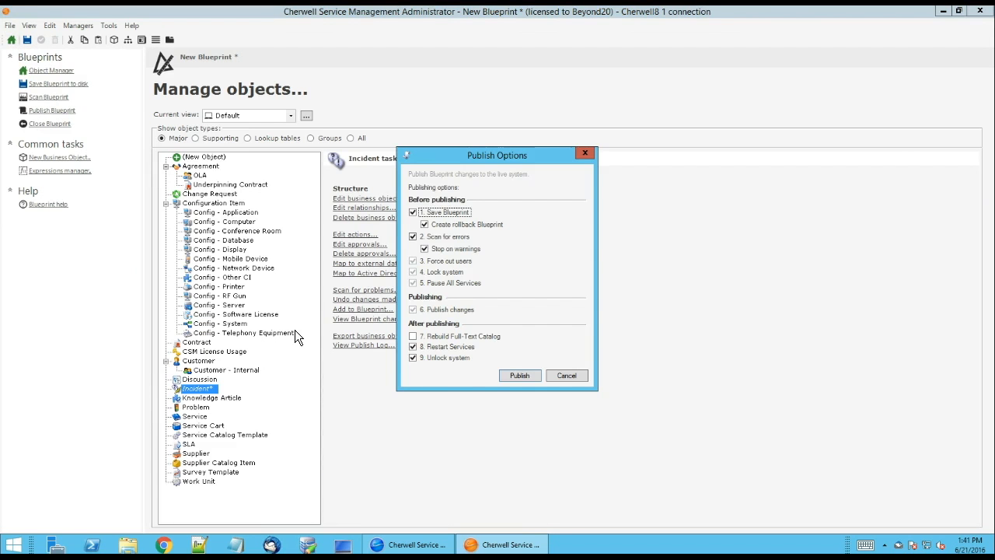
left_click(519, 375)
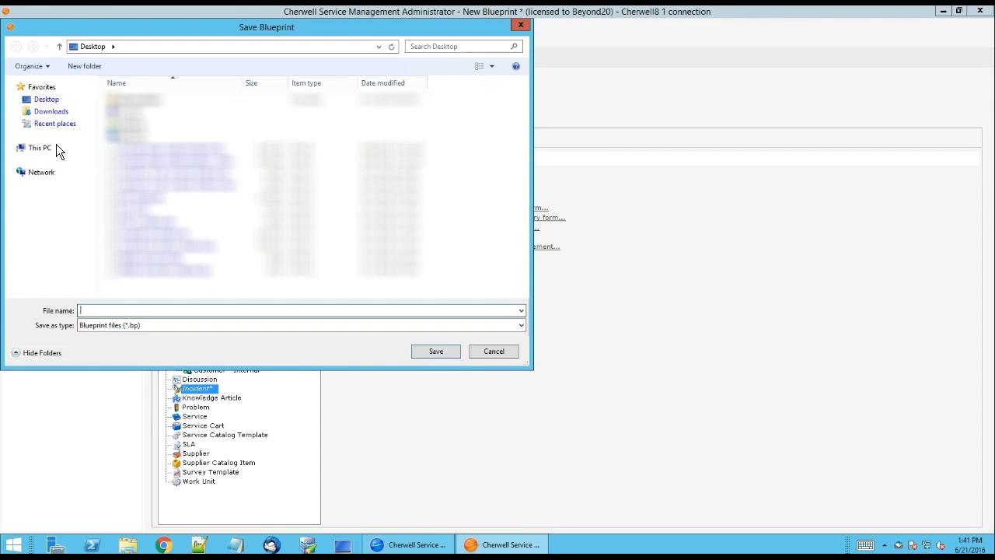
left_click(35, 100)
left_click(112, 310)
type("Summary Form")
left_click(443, 353)
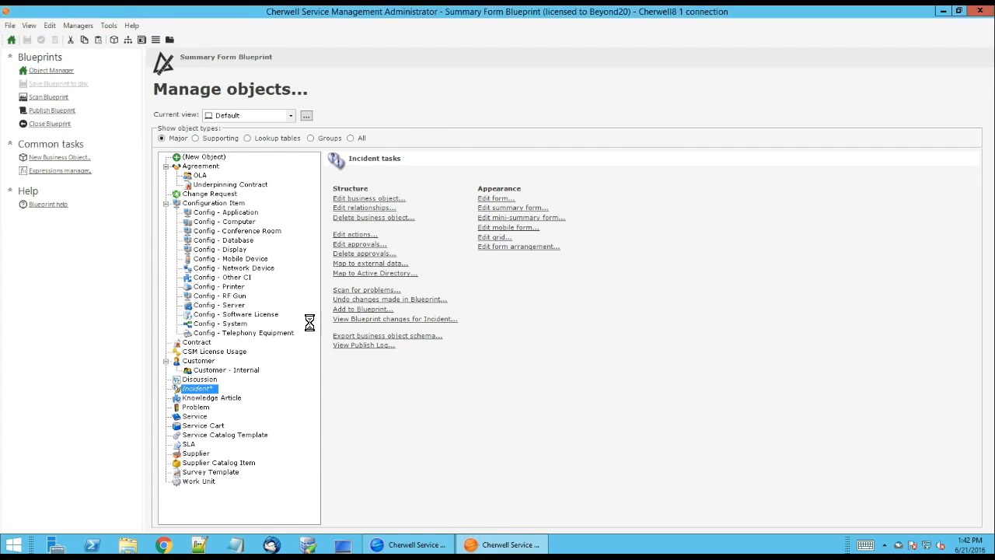
left_click(651, 311)
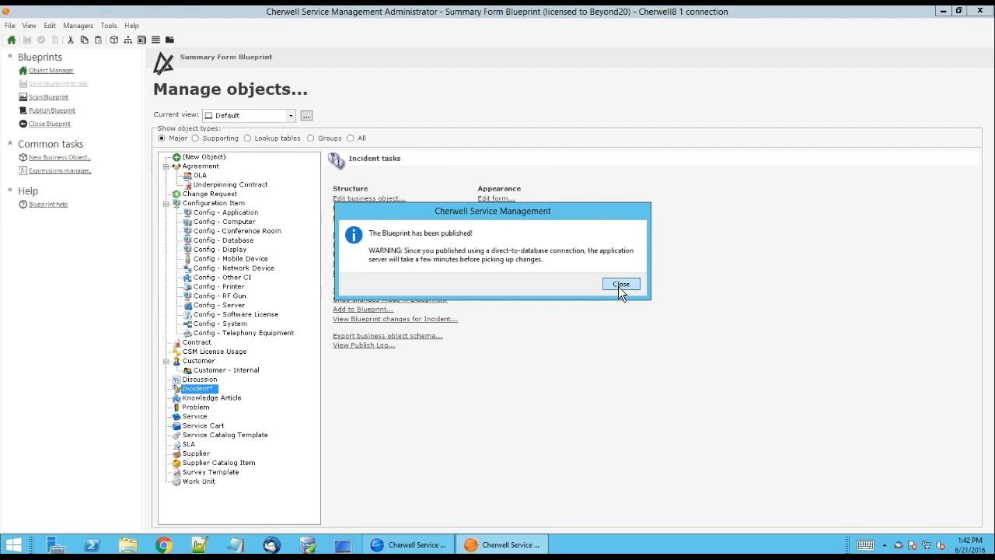
left_click(618, 286)
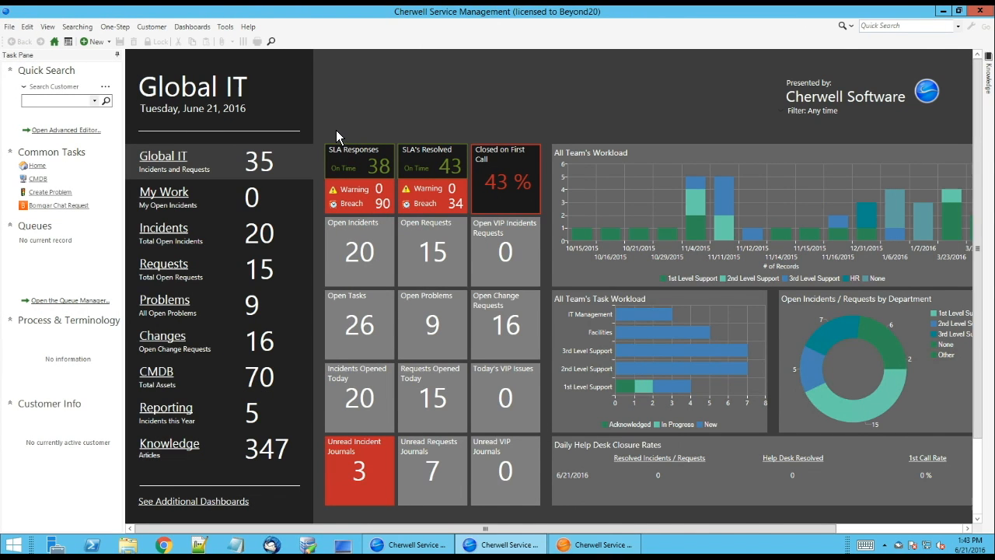
- Create a new incident in the Cherwell Service Management client and compare its Incident and Generic tabs
left_click(108, 41)
left_click(108, 145)
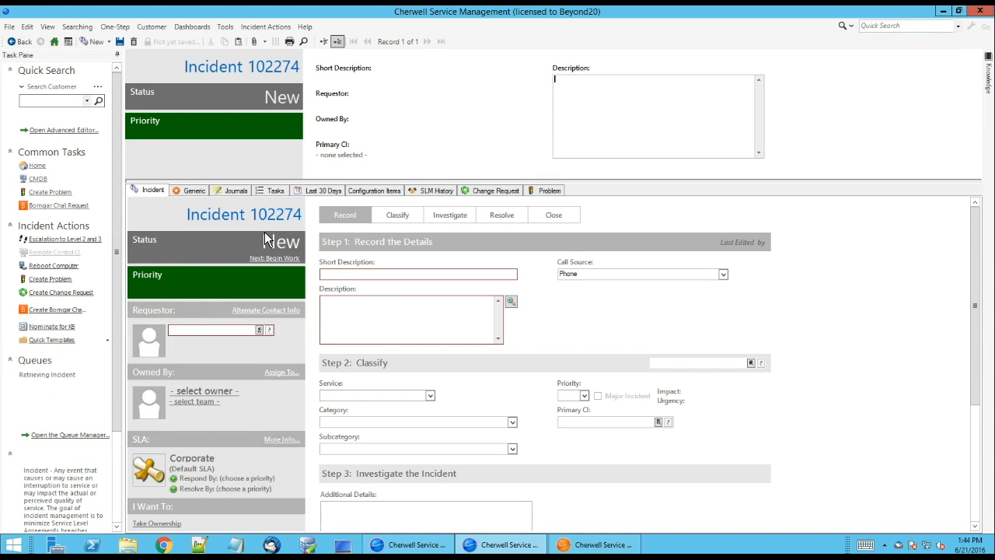
left_click(191, 190)
left_click(151, 191)
left_click(181, 190)
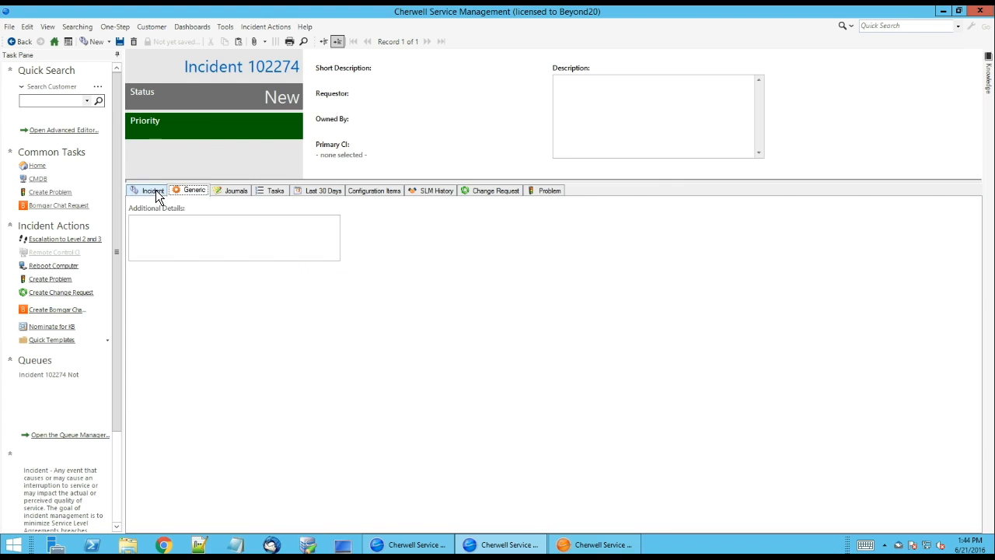
- Enter "Test" as both the description and the short description on the Incident tab, and check the summary's Description field
left_click(154, 191)
left_click(393, 311)
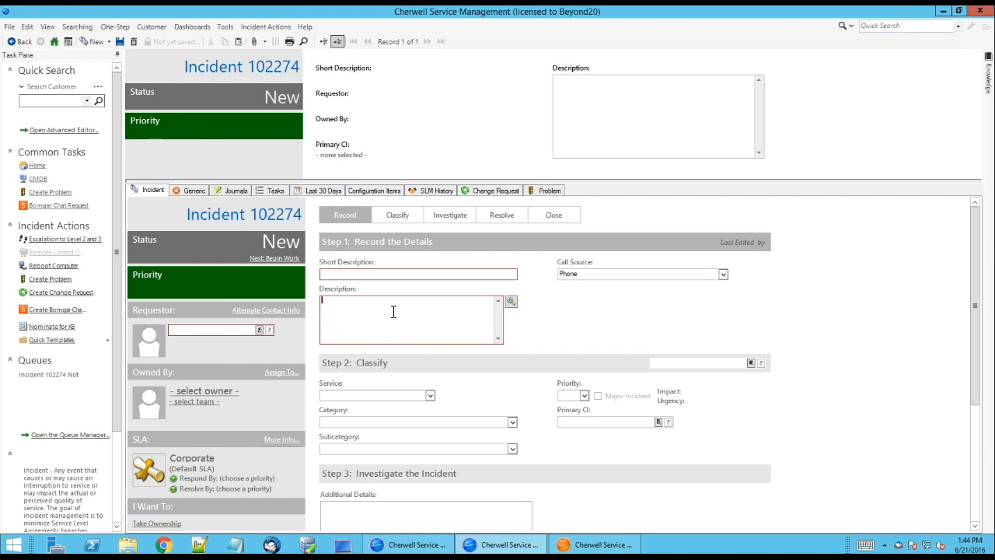
type("Test")
key("shift+Tab")
type("Test")
key("Tab")
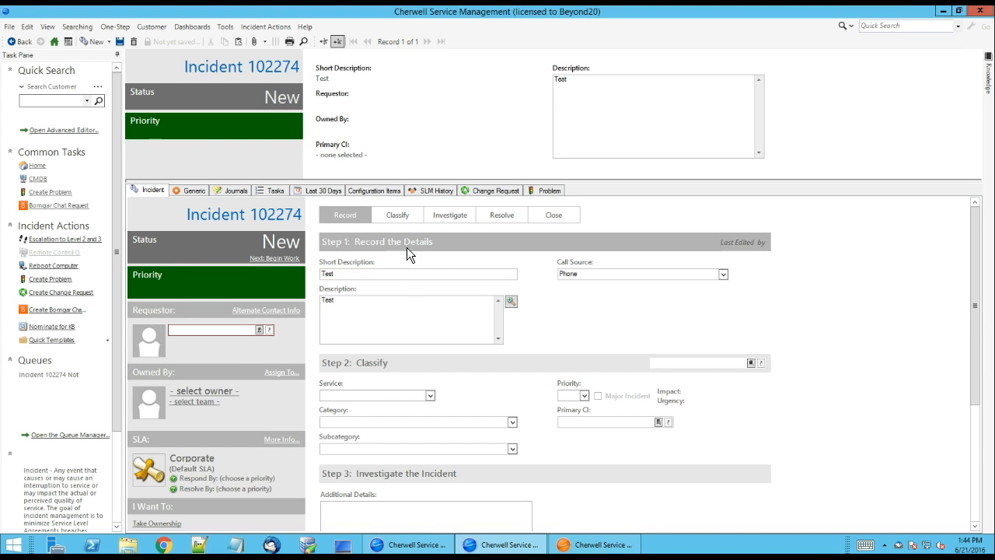
left_click(626, 88)
- Select the IT department customer as the incident's requestor from the Contact Manager and return to the Incident tab
left_click(259, 329)
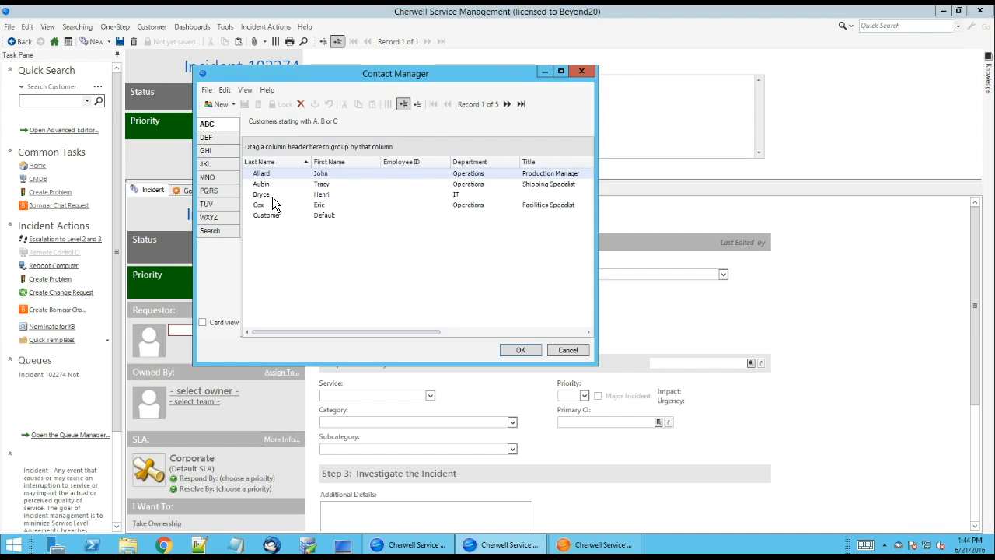
double_click(272, 196)
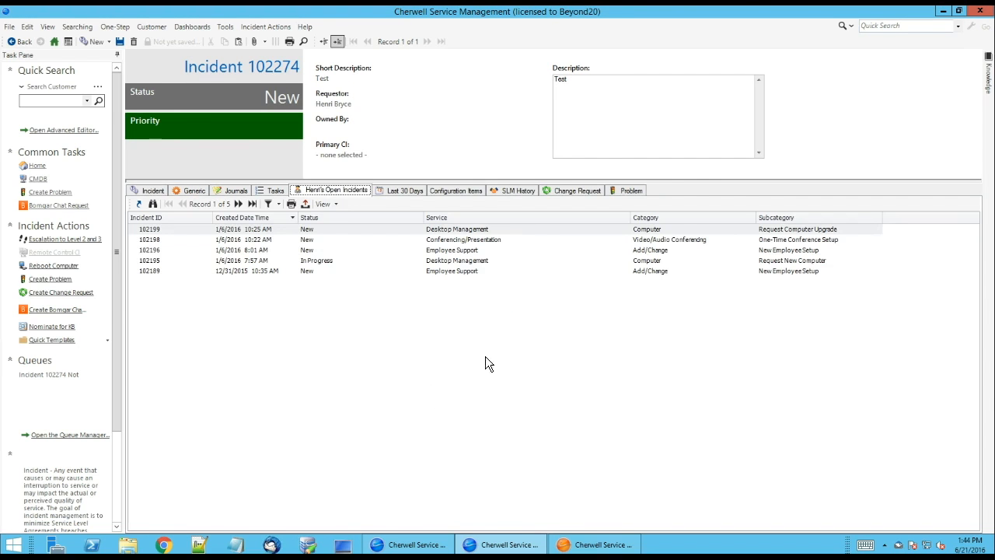
left_click(154, 191)
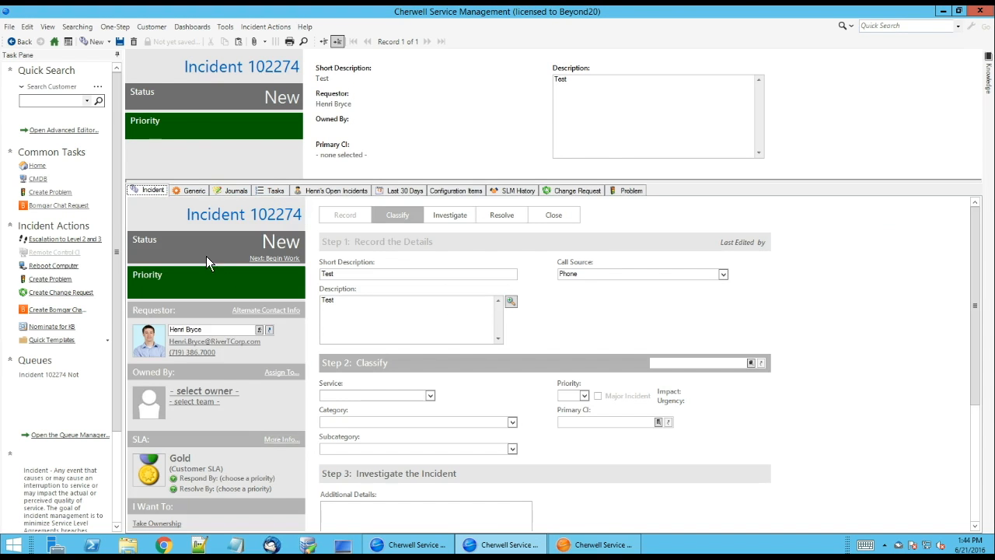
- Classify the incident as service Conferencing/Presentation, category Video/Audio Conferencing, subcategory One-Time Conference Setup, and save the record
left_click(430, 396)
left_click(394, 413)
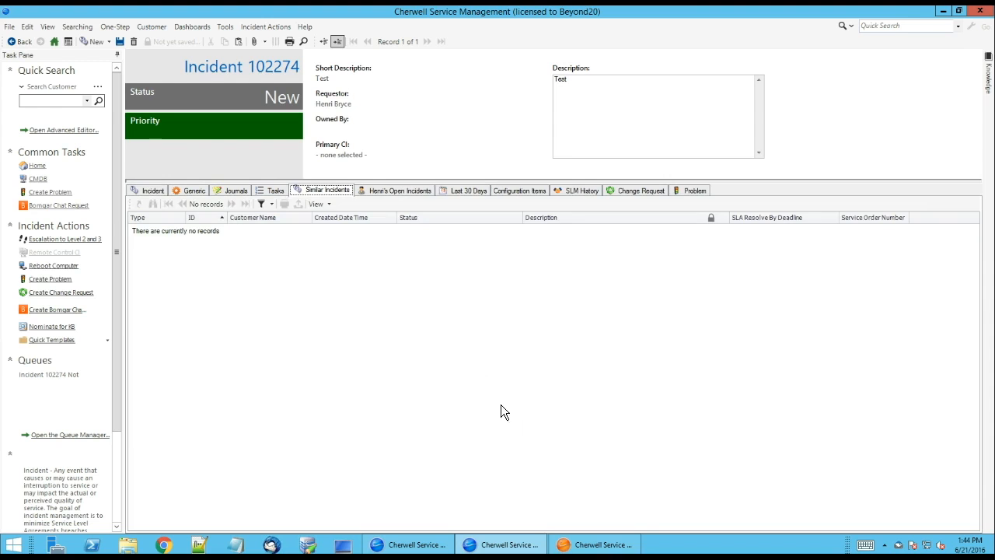
left_click(147, 190)
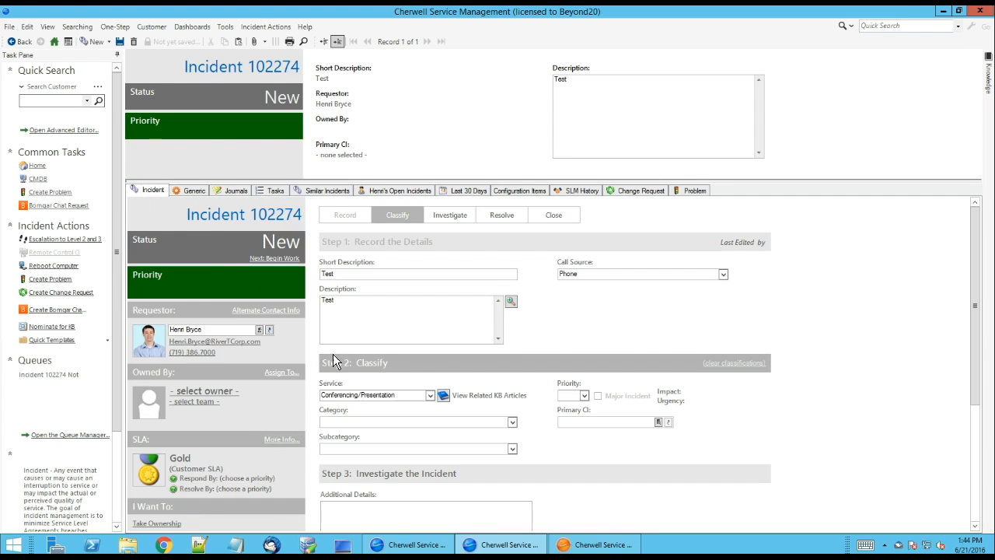
left_click(512, 422)
left_click(484, 439)
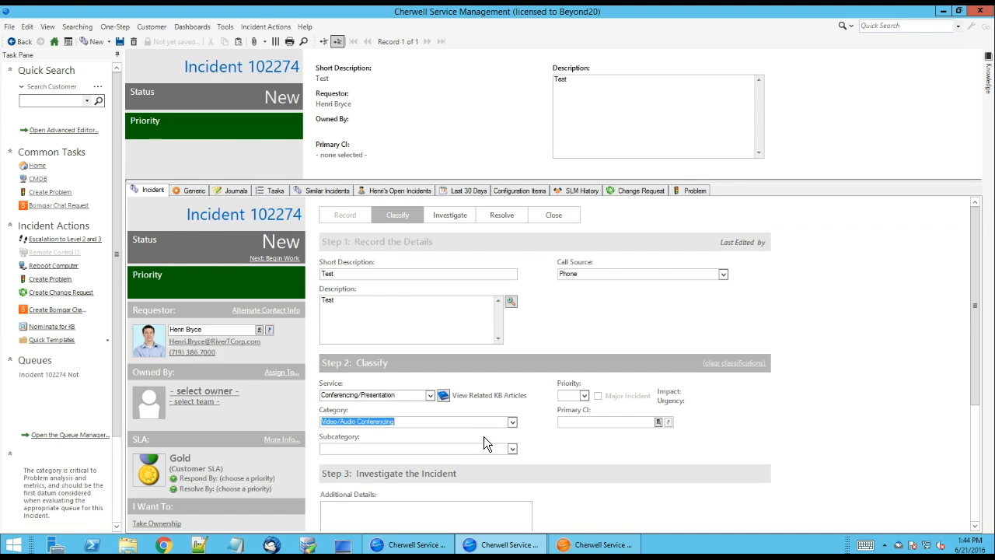
left_click(512, 448)
left_click(496, 458)
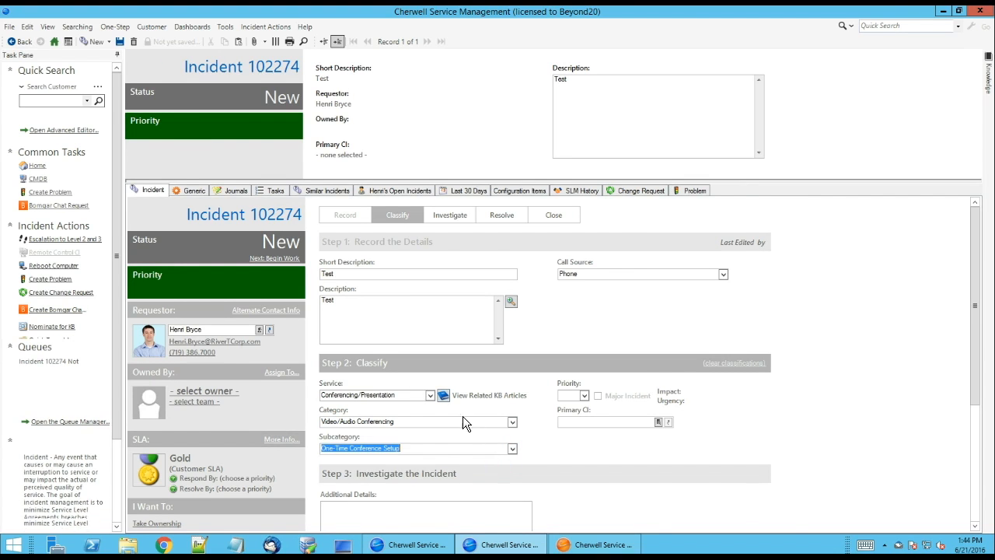
left_click(119, 40)
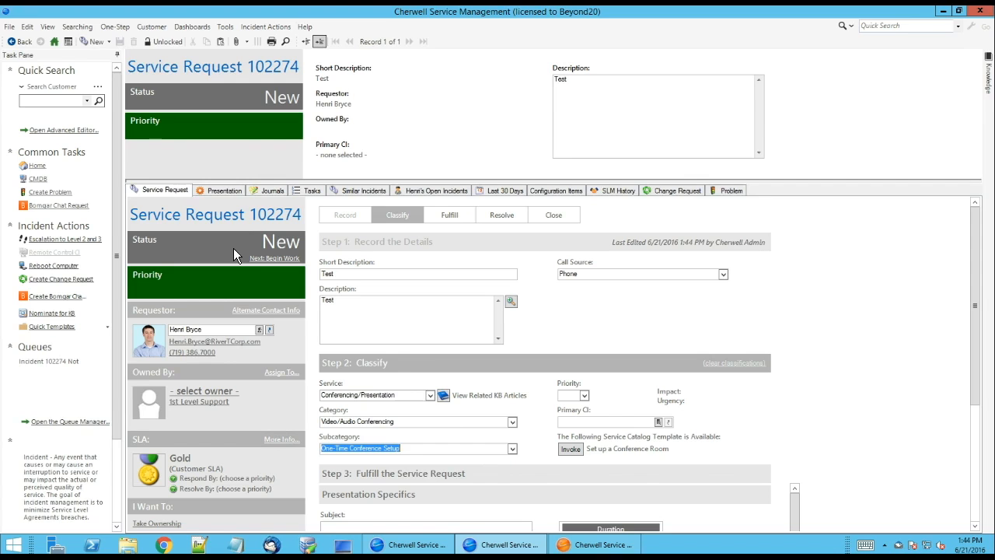
- Review the requestor's Open Incidents tab and the Similar Incidents tab, and return to the Service Request tab
left_click(351, 309)
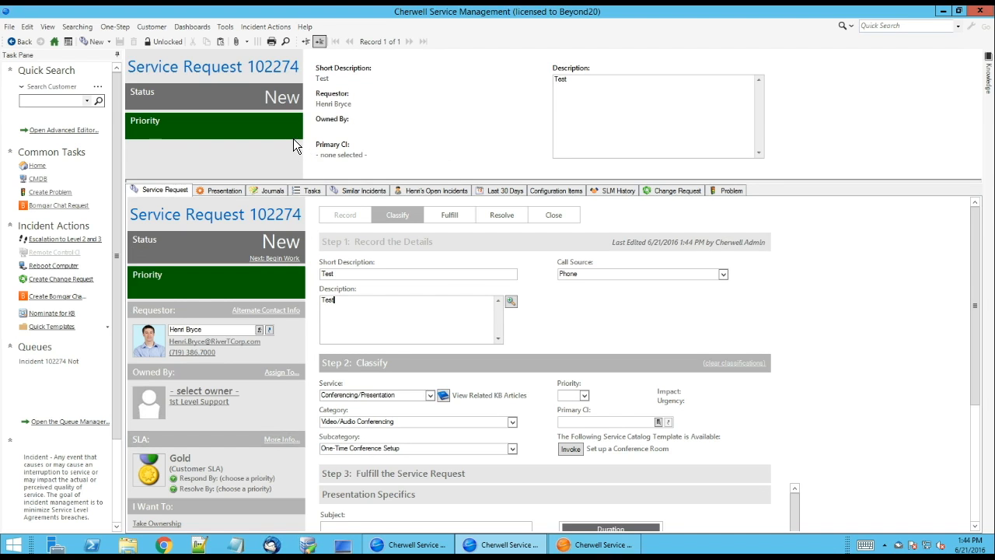
left_click(401, 192)
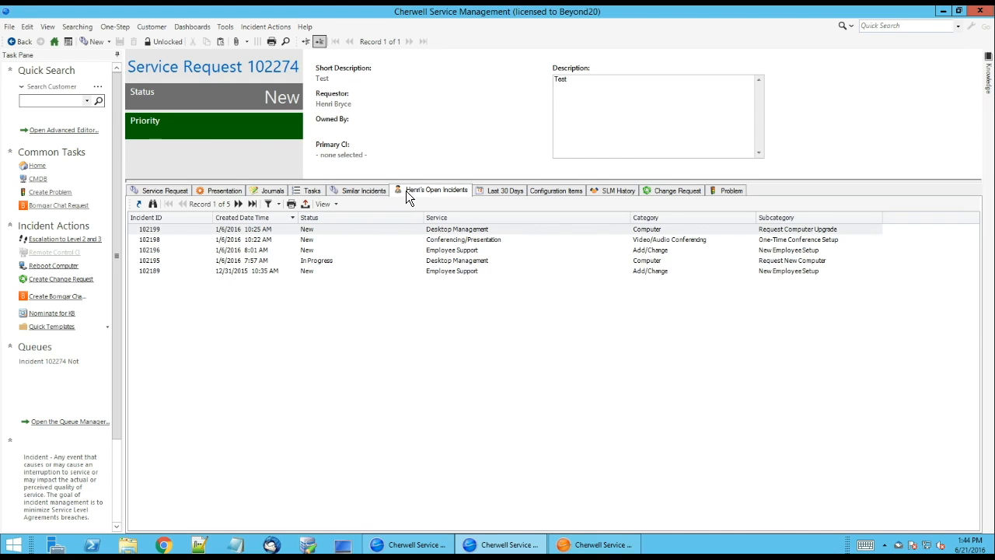
left_click(373, 190)
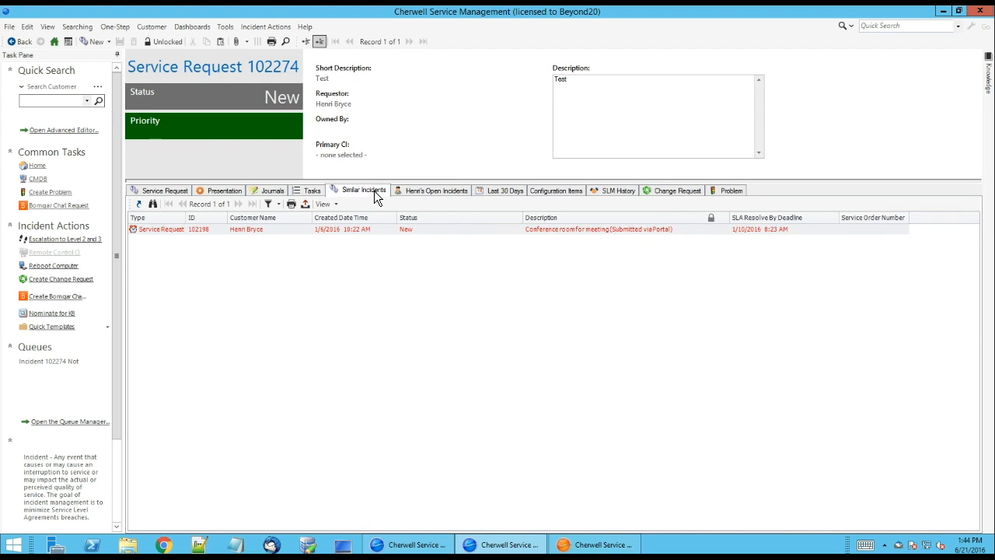
left_click(156, 191)
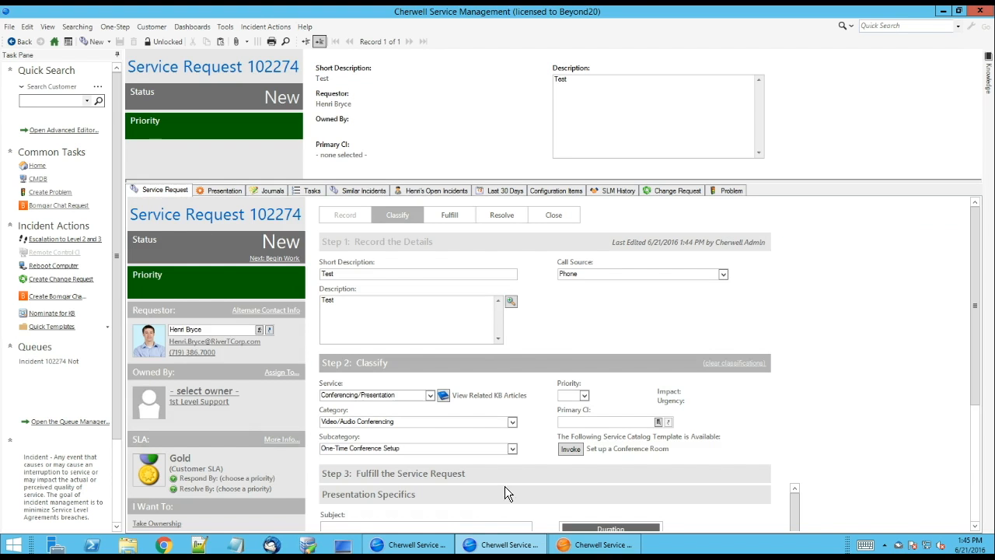
- Switch to Cherwell Service Management Administrator, create a new blueprint and open the Incident form arrangement for editing
left_click(573, 544)
left_click(173, 97)
left_click(519, 247)
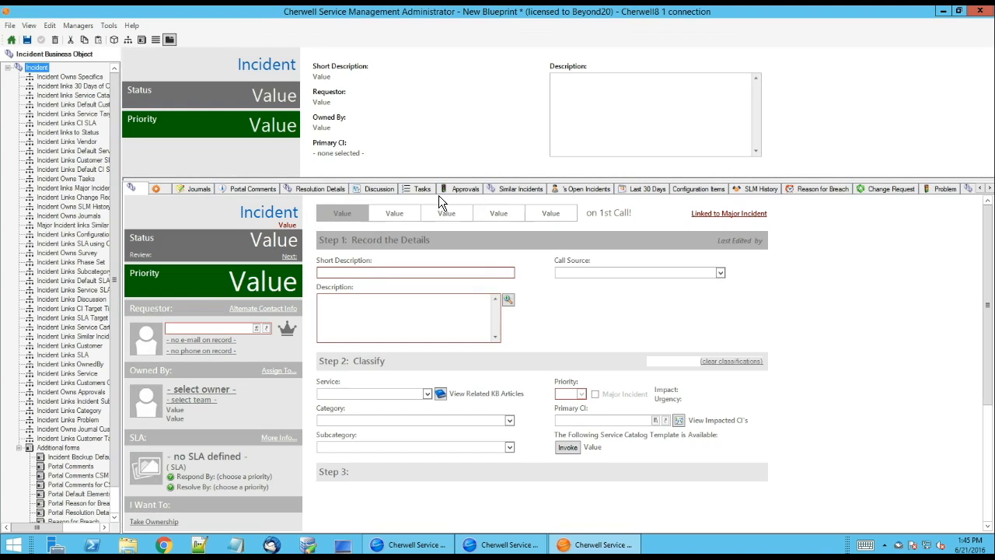
- Stop the requestor's Open Incidents tab from being selected when it becomes visible
left_click(565, 197)
right_click(567, 196)
left_click(599, 225)
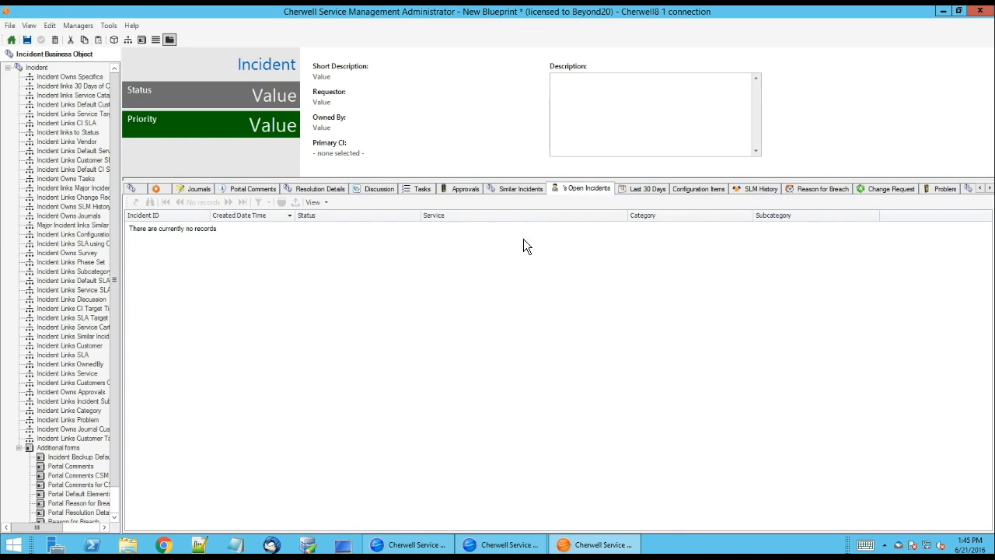
left_click(489, 249)
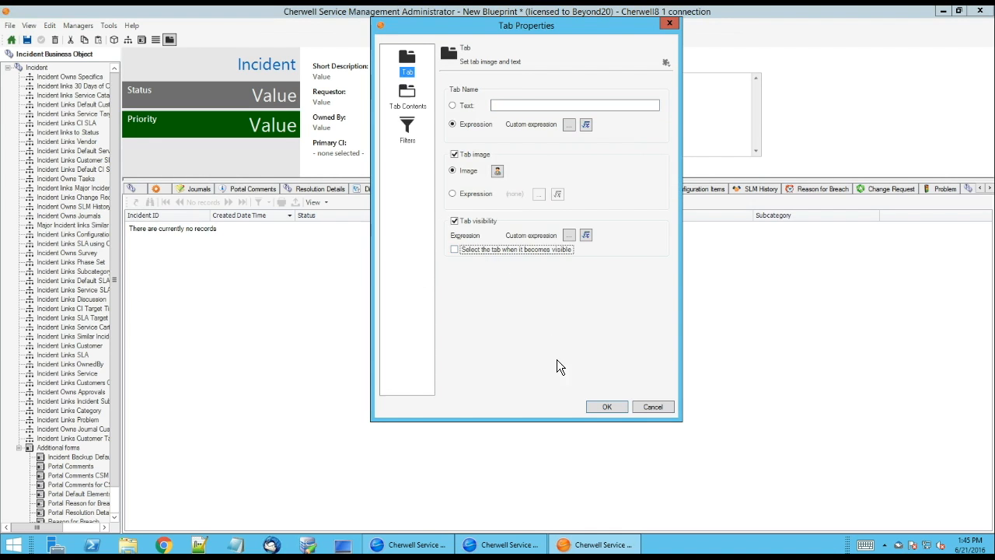
left_click(606, 406)
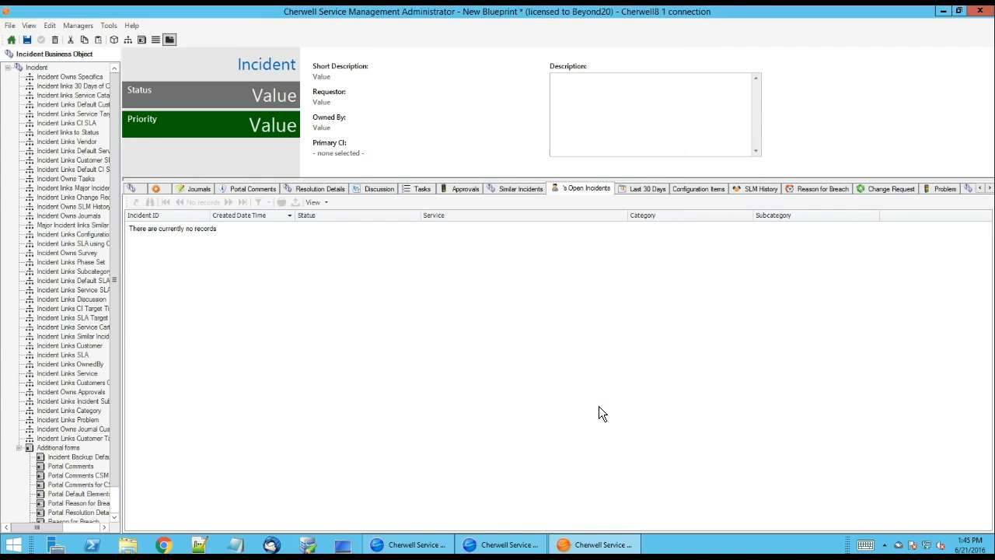
- Disable selecting the Similar Incidents tab when it becomes visible, and apply the form arrangement changes
left_click(506, 192)
right_click(505, 192)
left_click(518, 225)
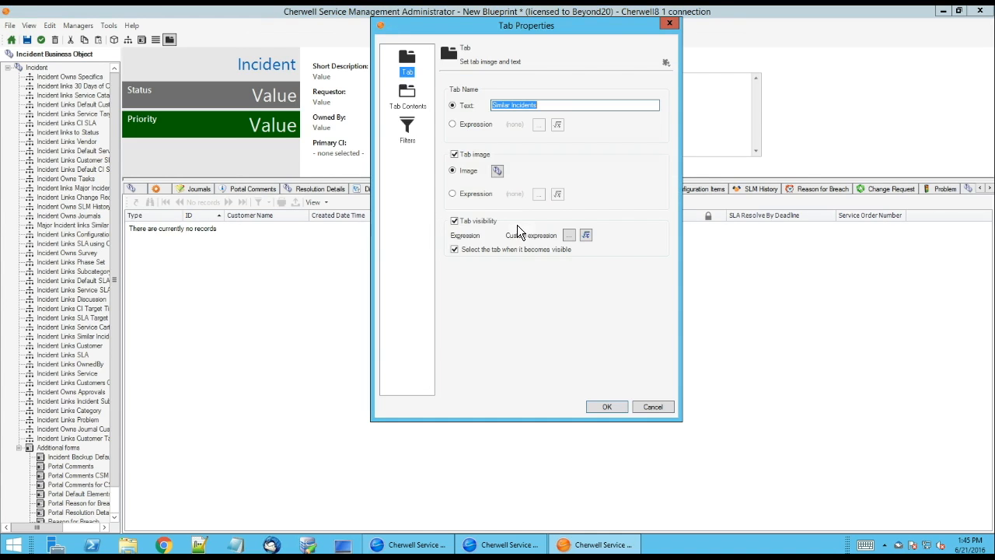
left_click(506, 249)
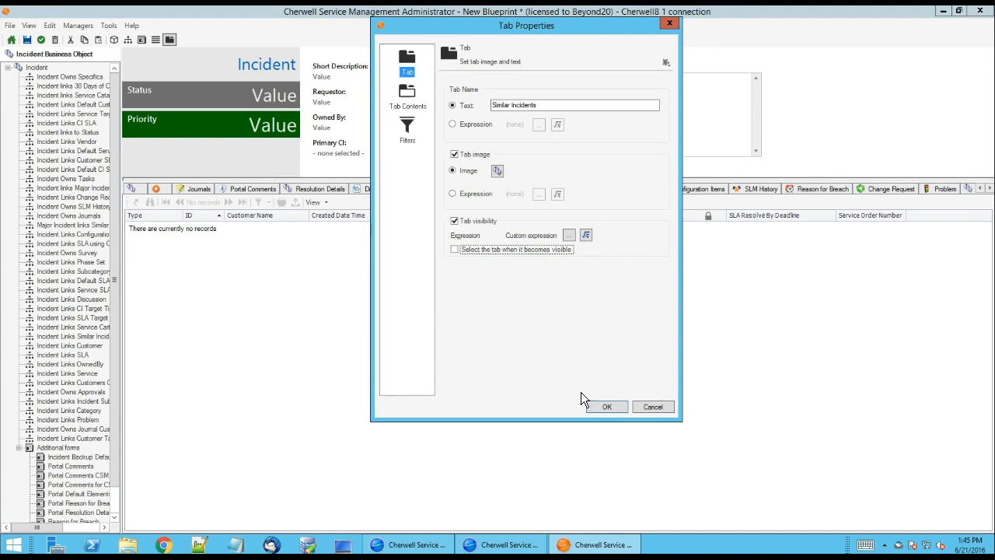
left_click(593, 406)
left_click(41, 40)
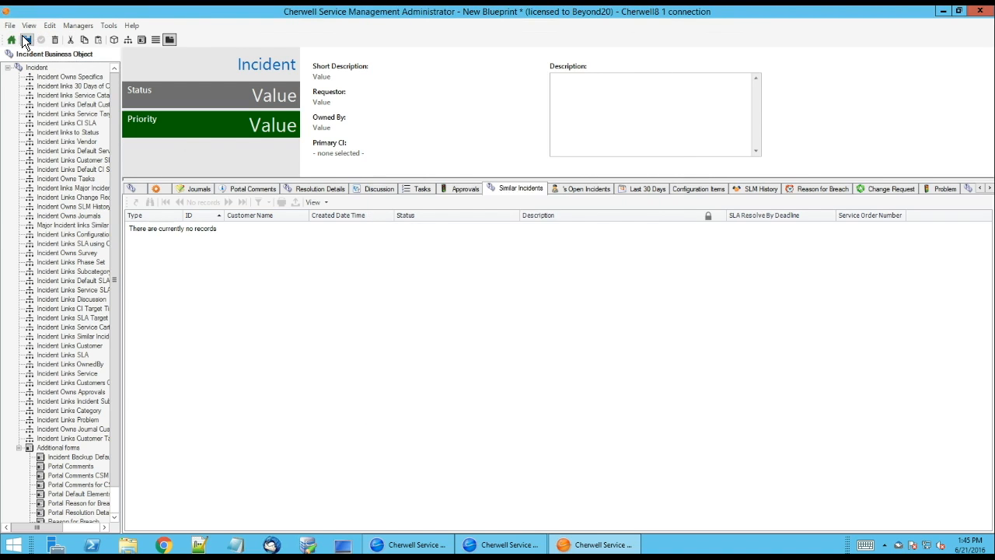
- Publish the blueprint with the default options, saving it as "2"
left_click(11, 39)
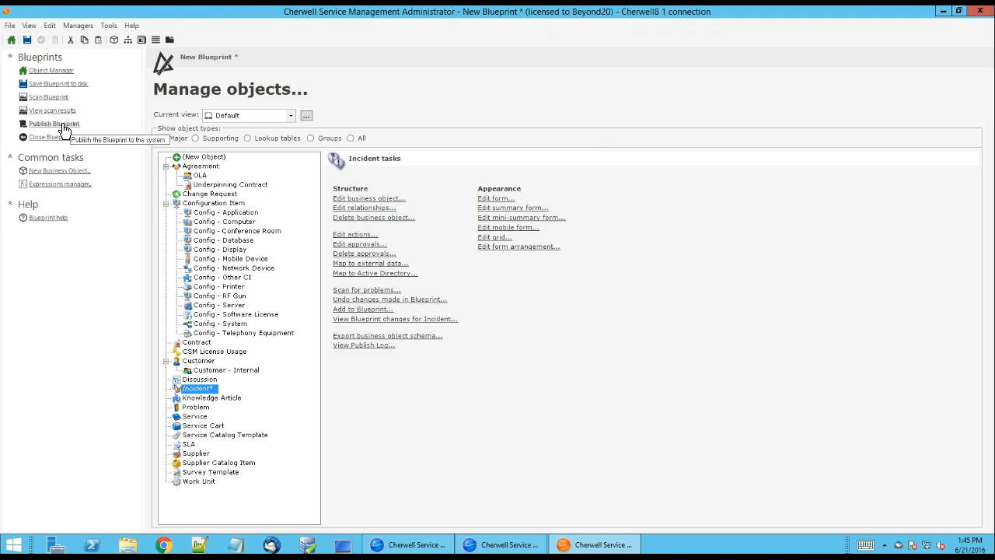
left_click(61, 124)
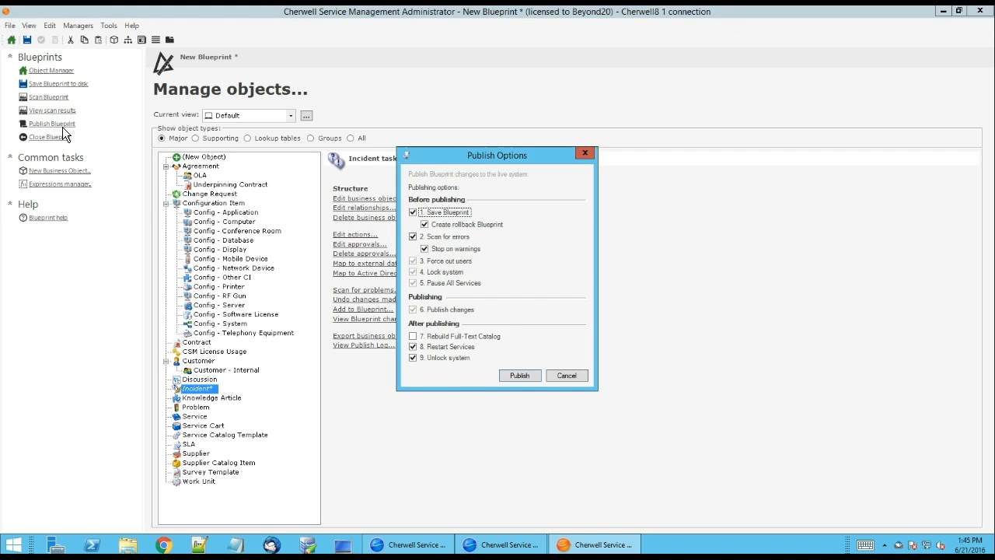
left_click(519, 375)
type("2")
left_click(418, 352)
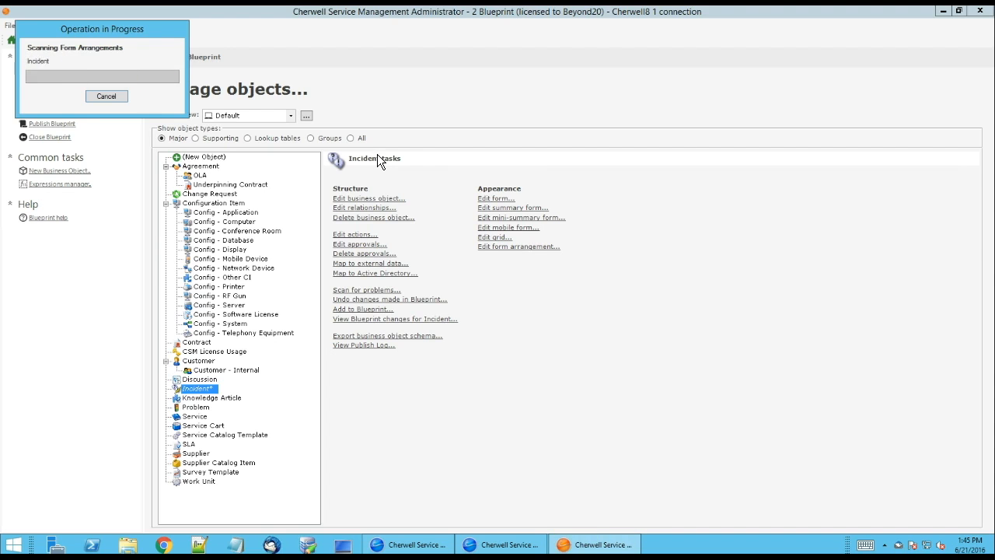
left_click(651, 310)
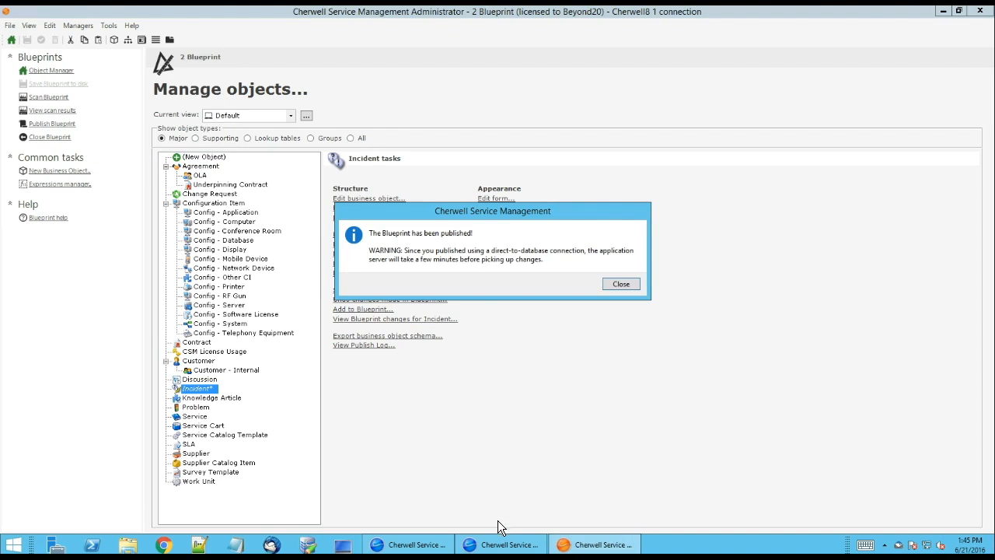
left_click(632, 286)
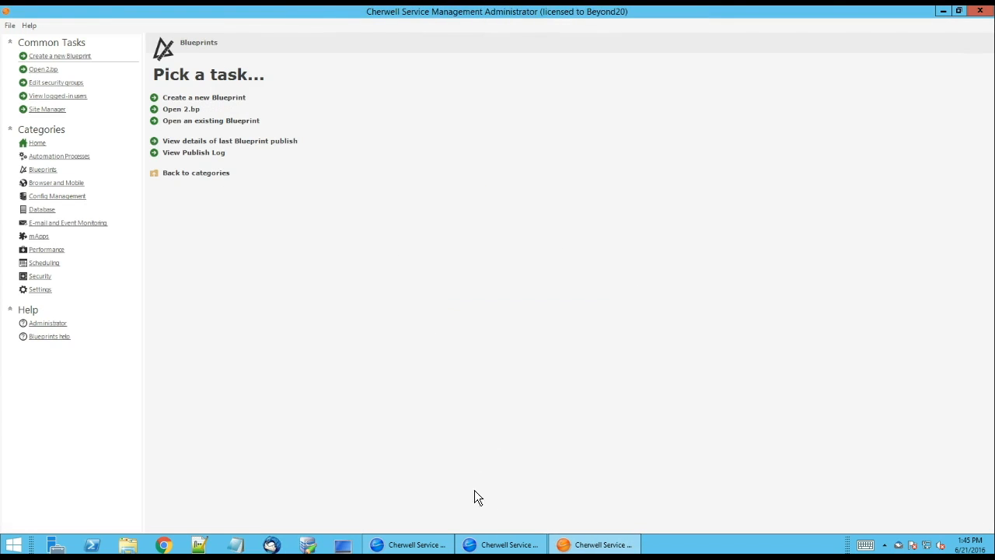
- Switch back to the Cherwell Service Management client and reload its definitions
left_click(485, 544)
left_click(310, 27)
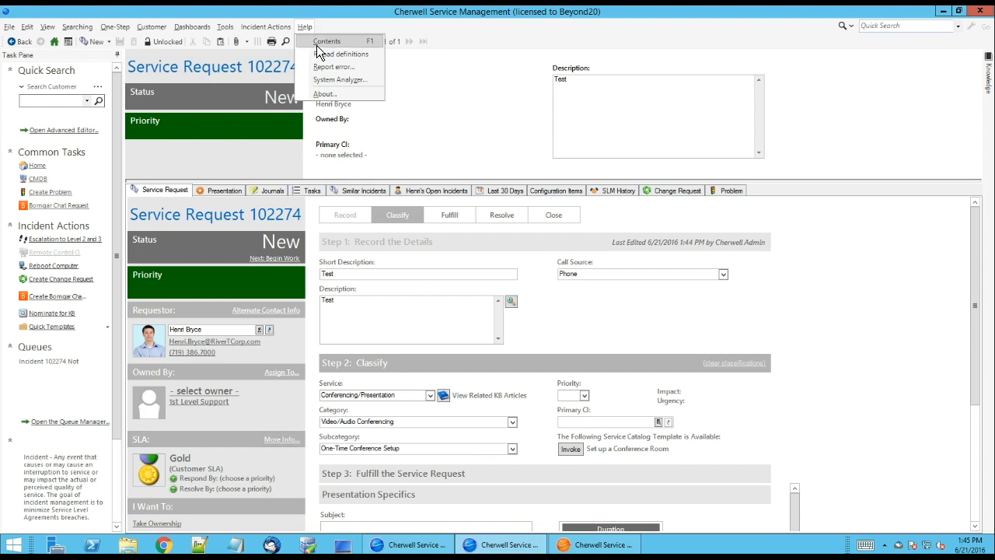
left_click(318, 53)
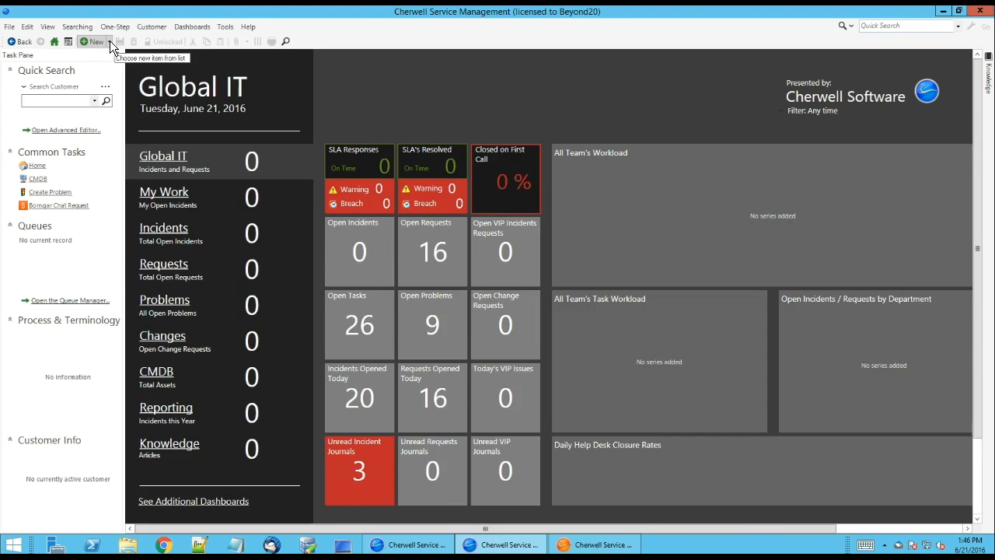
- Create a new incident with "Test" as both the short description and the description
left_click(109, 41)
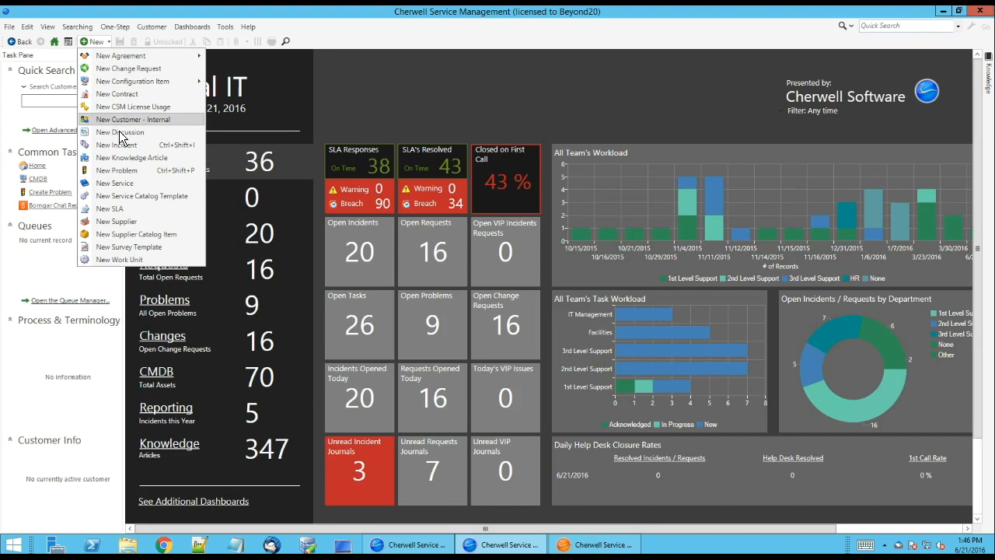
left_click(117, 144)
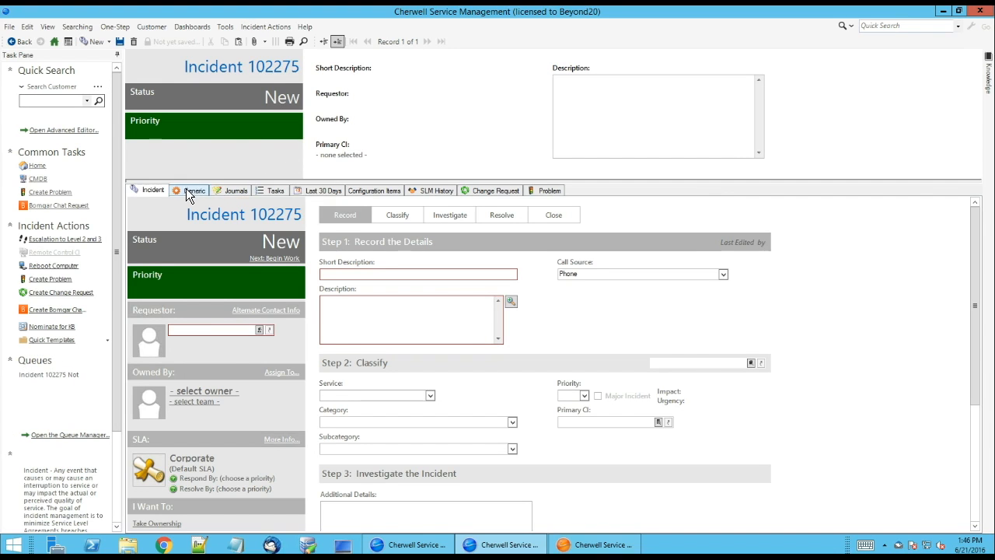
type("Test")
key("Tab")
type("Test")
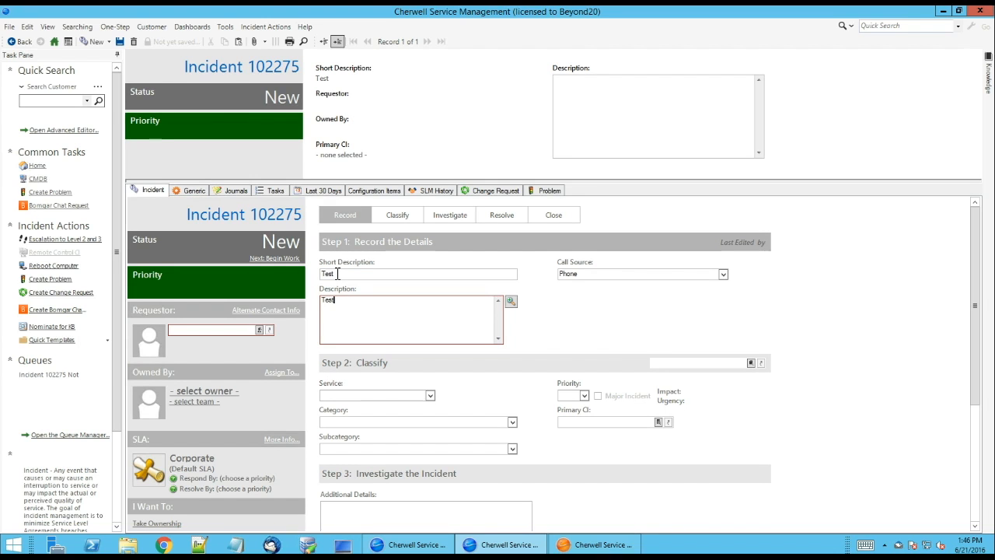
- Select the Operations department's Facilities Specialist as the requestor and take ownership of the incident
left_click(258, 329)
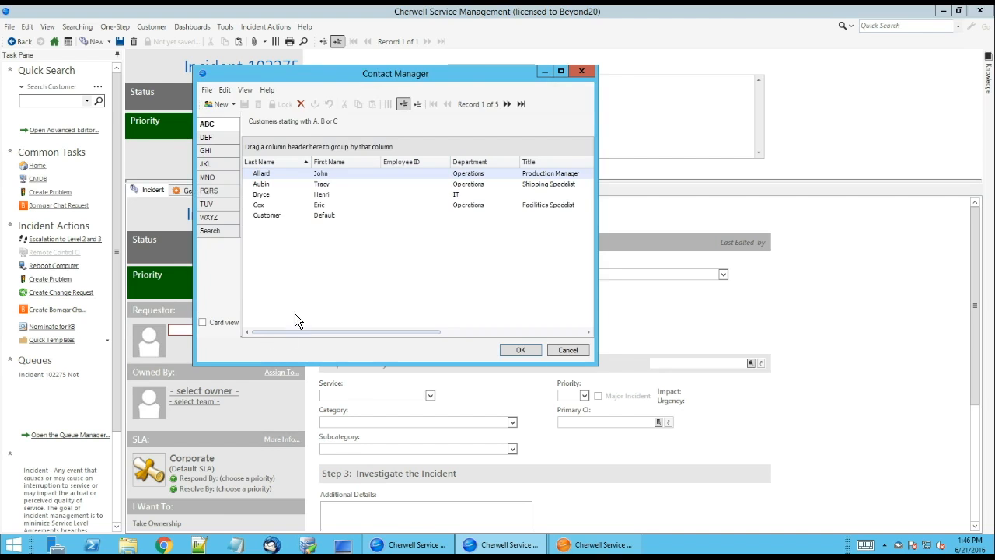
double_click(279, 207)
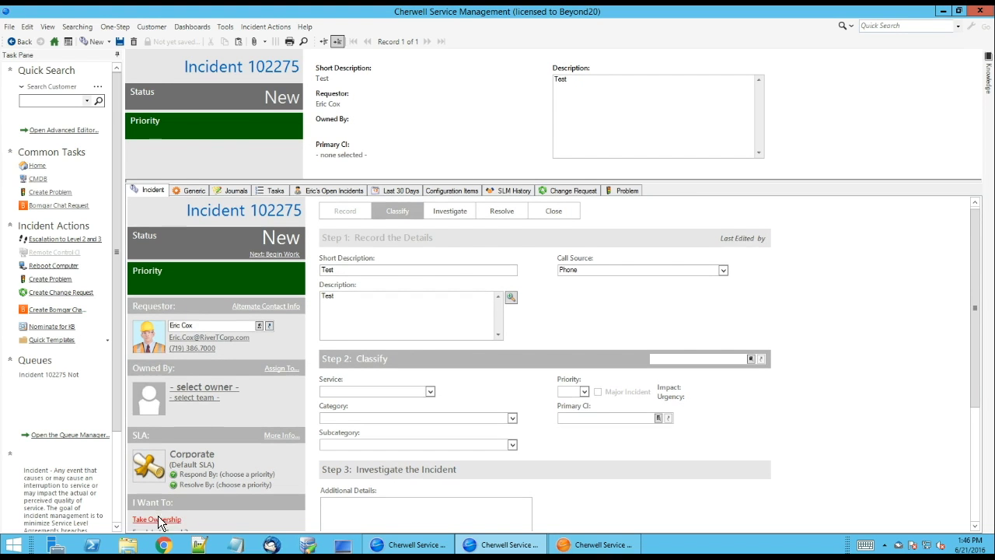
left_click(158, 519)
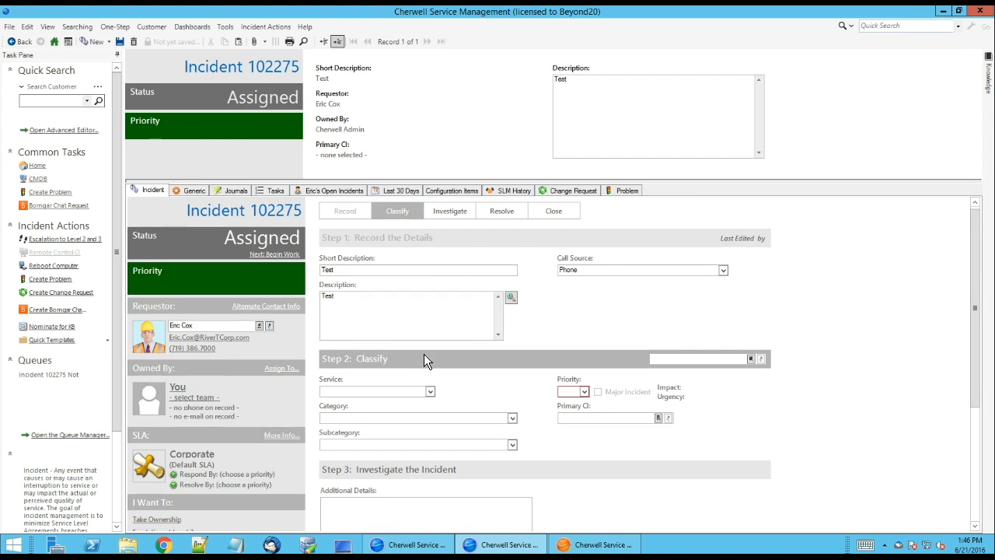
- Classify the incident as Conferencing/Presentation, Equipment Request, Request Webcam with priority 3 (Whenever Possible, Standard), and save it
left_click(752, 360)
double_click(633, 312)
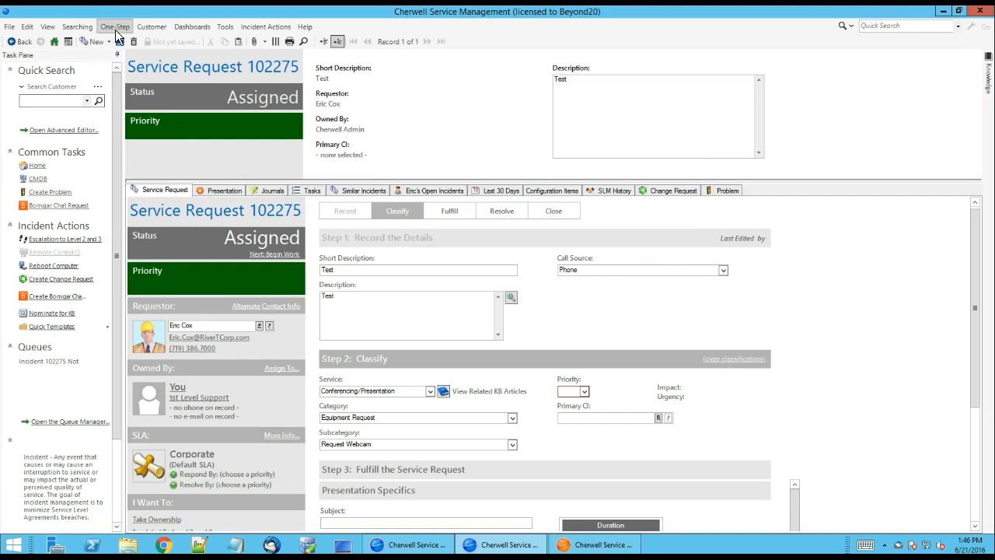
left_click(595, 282)
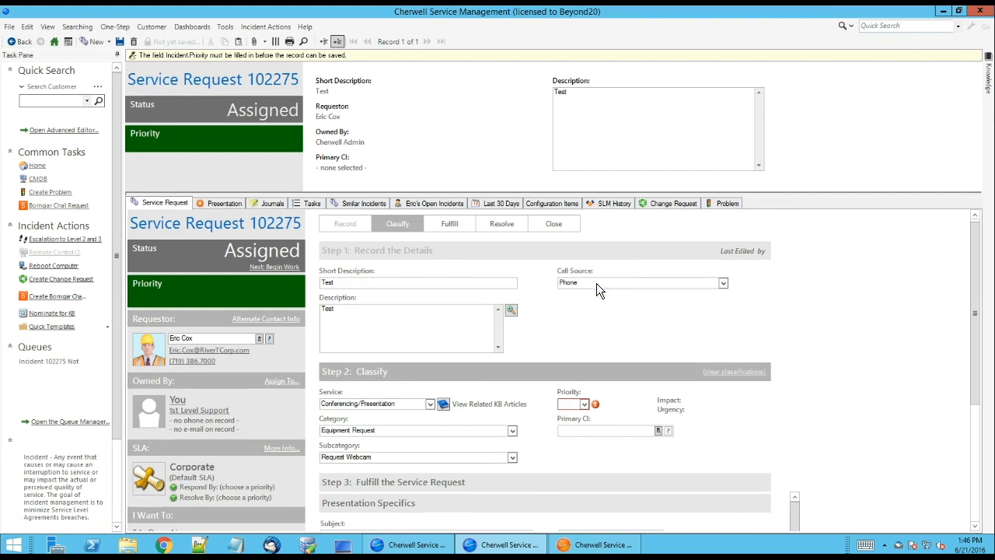
left_click(583, 403)
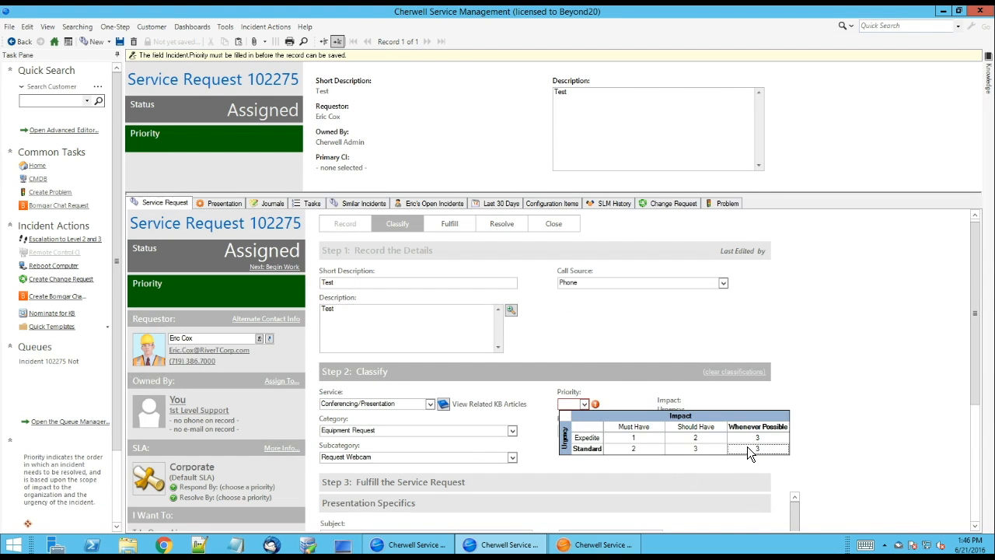
left_click(747, 446)
left_click(120, 41)
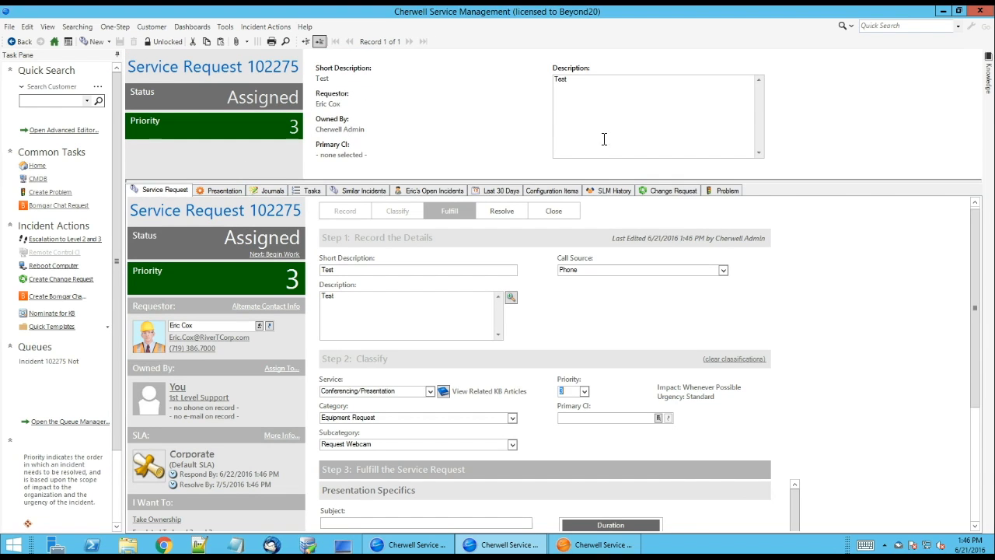
- Check the summary's Description text and examine the Presentation Specifics section lower on the Service Request tab
left_click(602, 94)
left_click_drag(587, 81, 495, 76)
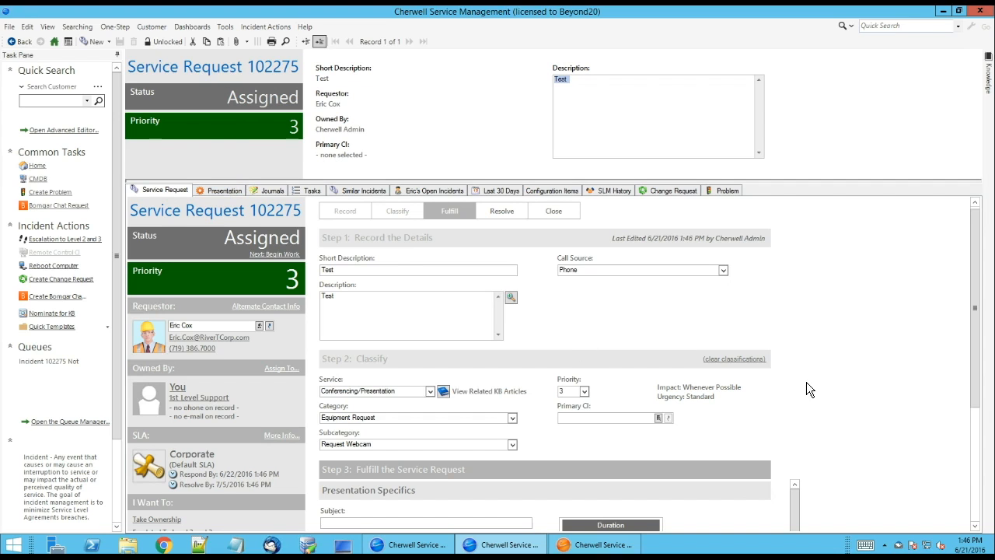
left_click_drag(979, 315, 959, 415)
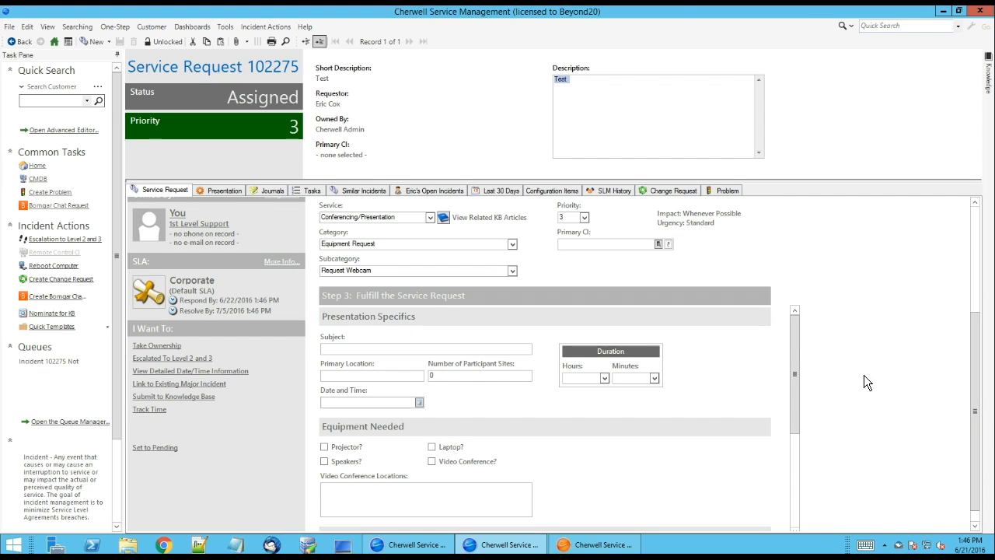
- Enter "Test" as the Subject under Presentation Specifics on the Presentation tab
left_click_drag(796, 342, 794, 462)
left_click(206, 190)
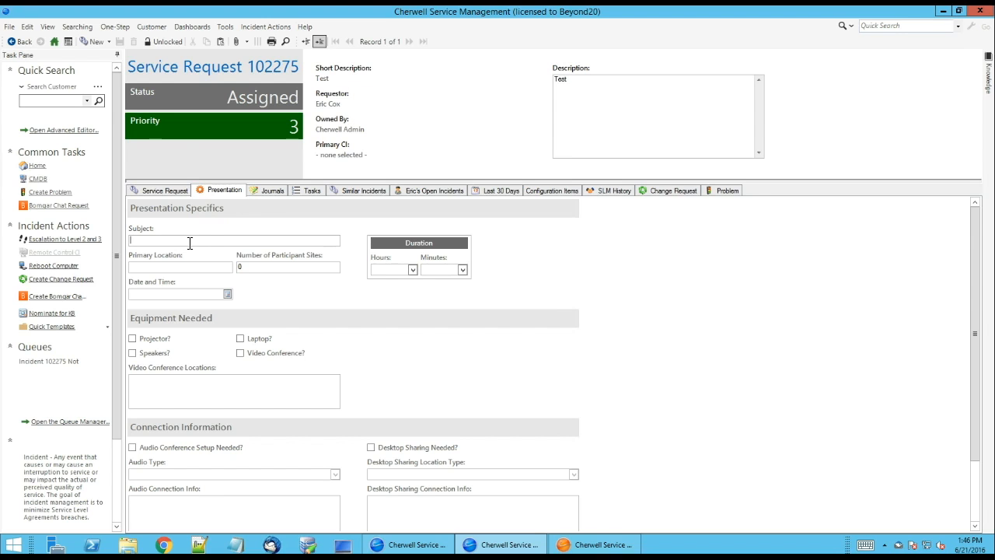
type("Test")
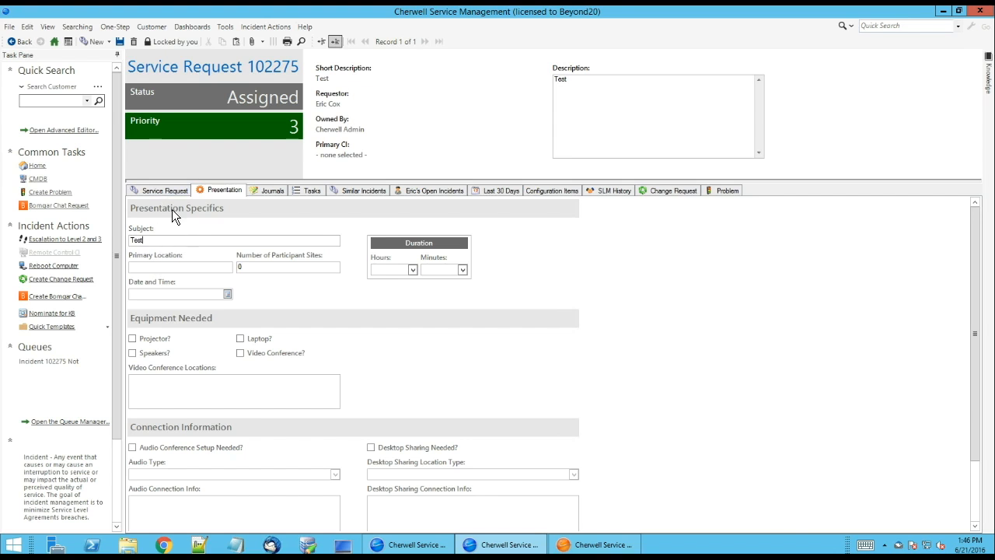
- Compare the Subject field in the Service Request tab's embedded Presentation Specifics with the one on the Presentation tab before saving
left_click(160, 189)
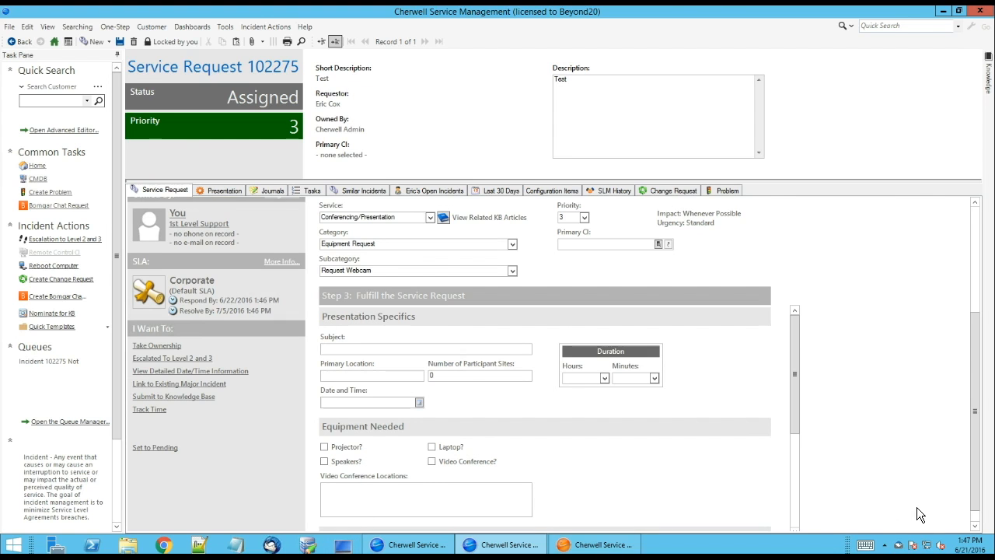
left_click(220, 190)
left_click(164, 191)
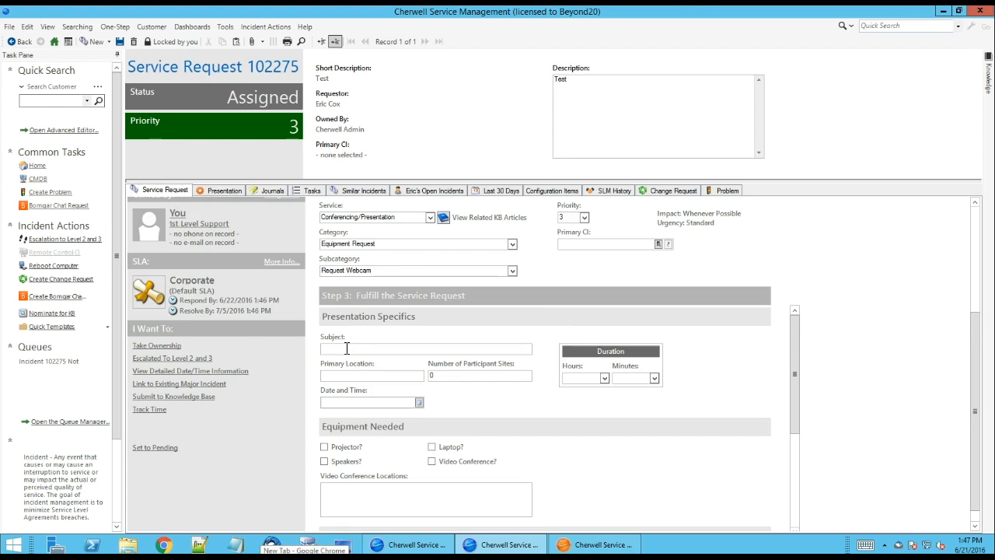
left_click(217, 191)
left_click(164, 190)
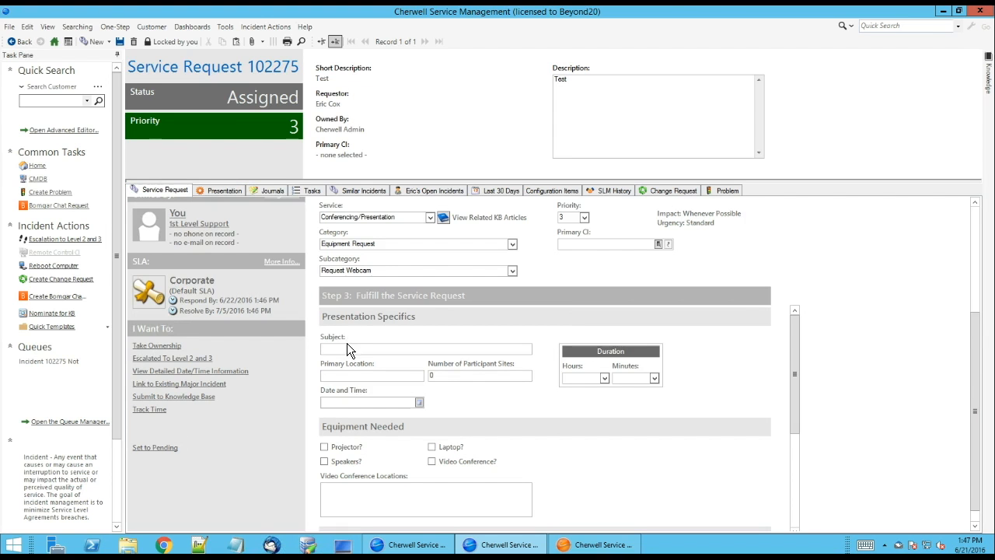
- Save the service request and check the Subject under Presentation Specifics on the Service Request tab
left_click(219, 191)
left_click(121, 42)
left_click(167, 189)
double_click(372, 347)
left_click(355, 220)
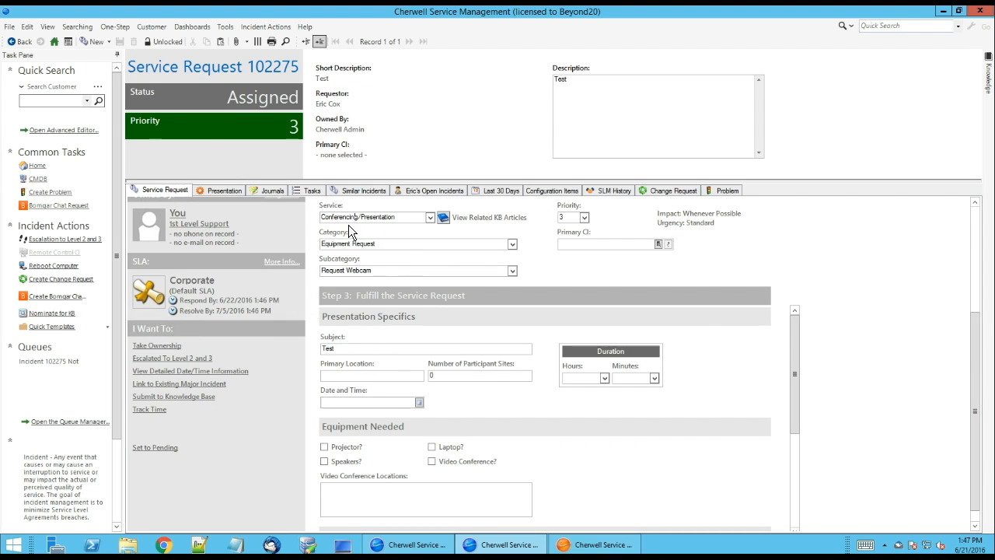
scroll(347, 235, "up", 3)
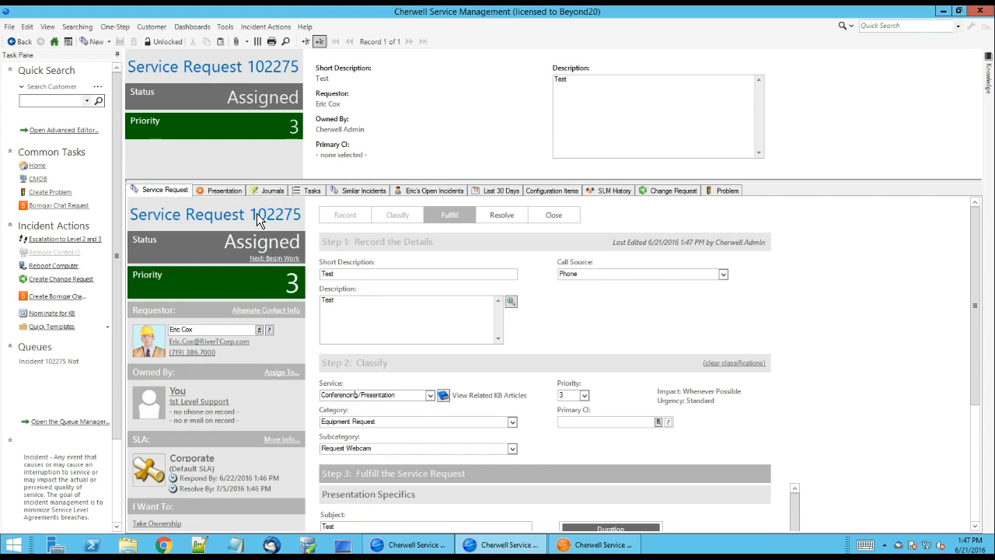